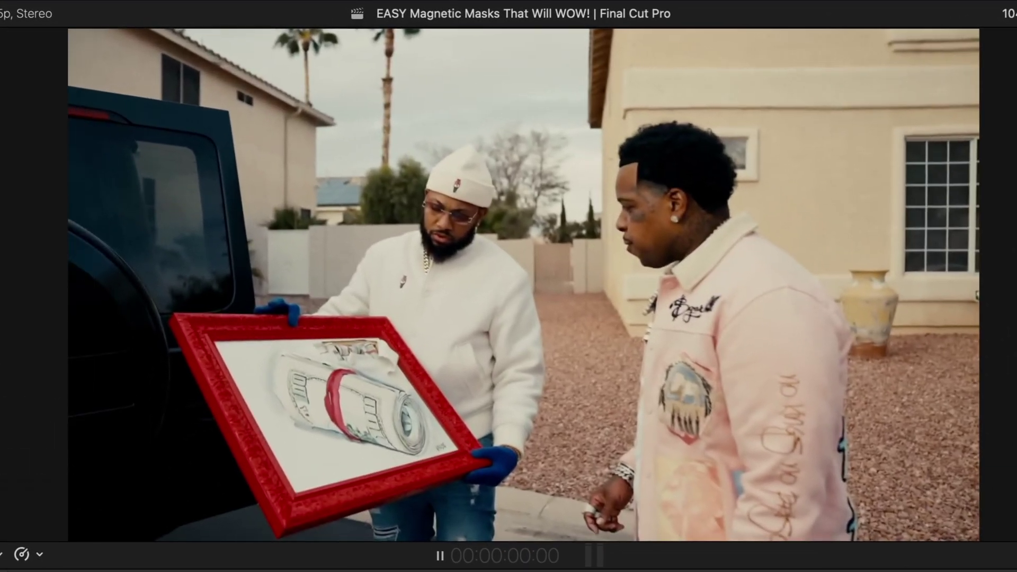
# Split the framed-painting clip at 00:00:00:17 and select its second part
pyautogui.press('space')
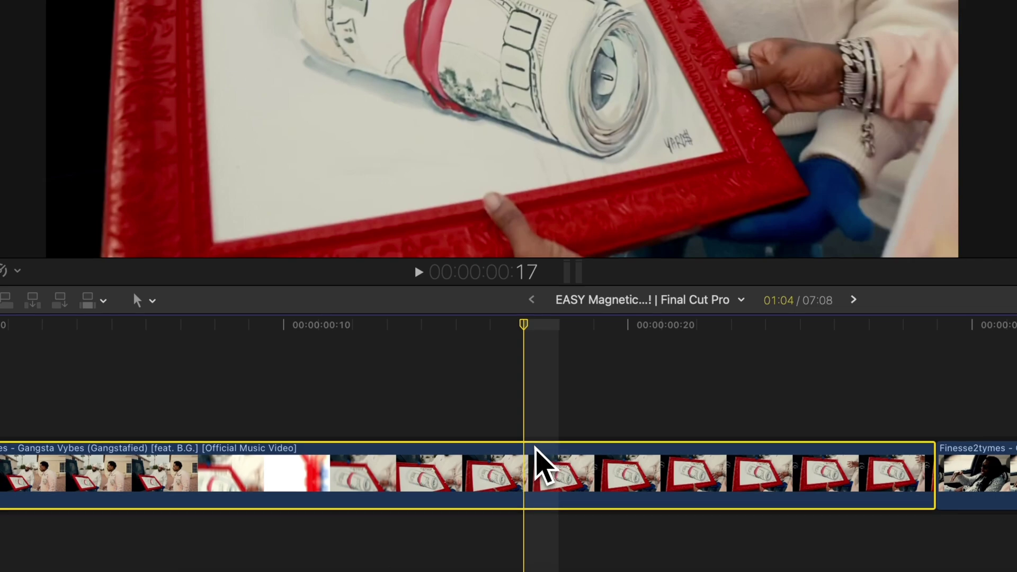
pyautogui.press('super+b')
pyautogui.hscroll(3, 534, 450)
pyautogui.click(408, 476)
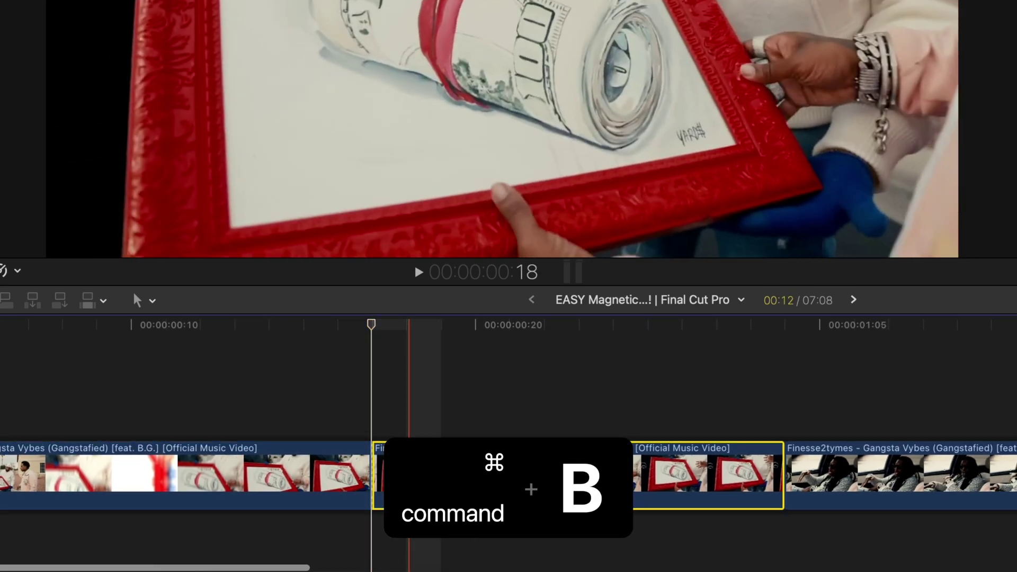
pyautogui.click(318, 474)
pyautogui.click(434, 476)
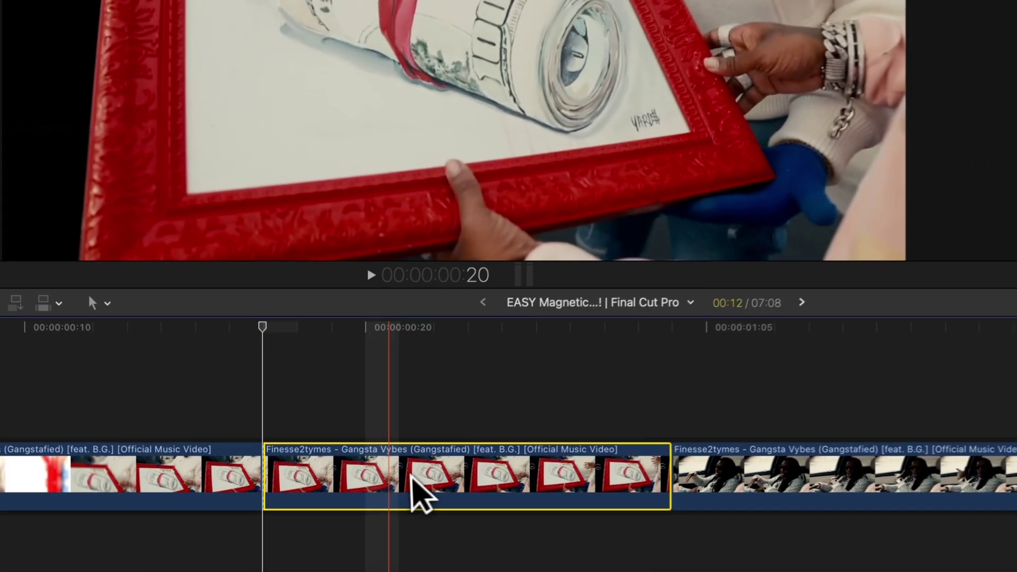
# Move the split-off framed-painting clip above the start of the car shot as a connected clip and play it back
pyautogui.moveTo(432, 491); pyautogui.dragTo(431, 454)
pyautogui.moveTo(339, 445); pyautogui.dragTo(342, 404)
pyautogui.press('space')
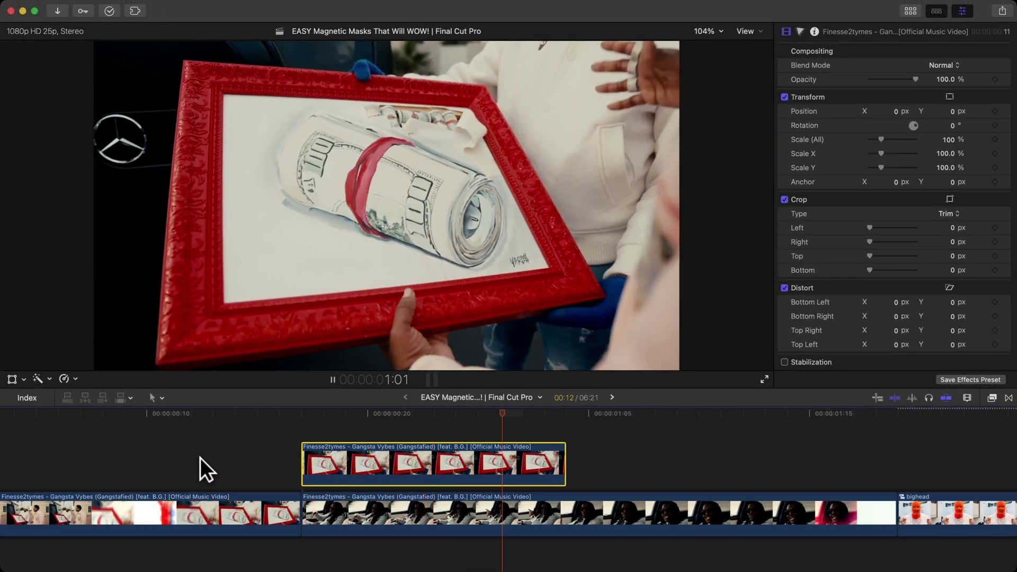
pyautogui.click(304, 412)
pyautogui.hscroll(2, 304, 411)
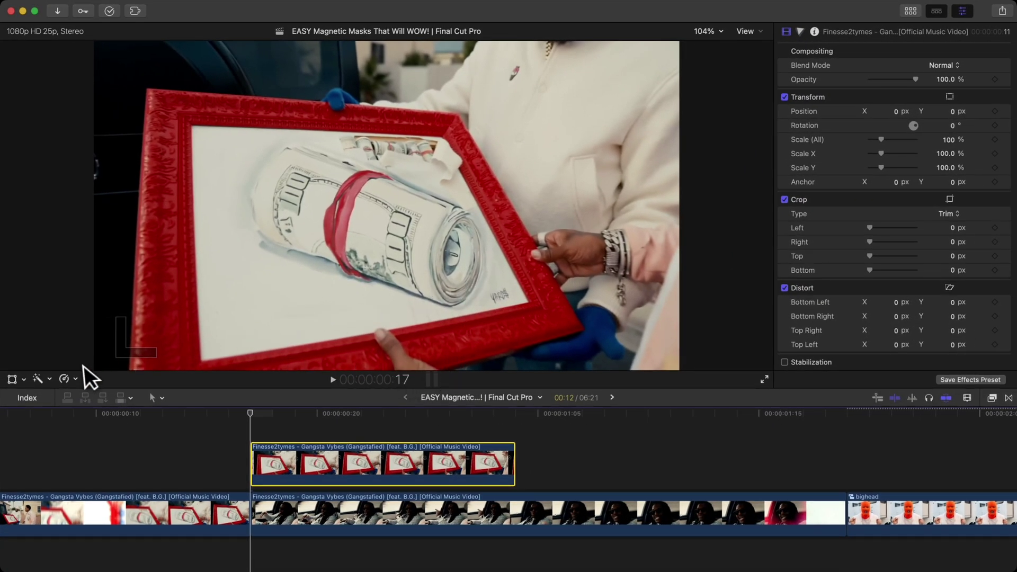
# Add a Magnetic Mask to the connected clip and sample the artwork inside the red frame
pyautogui.click(44, 378)
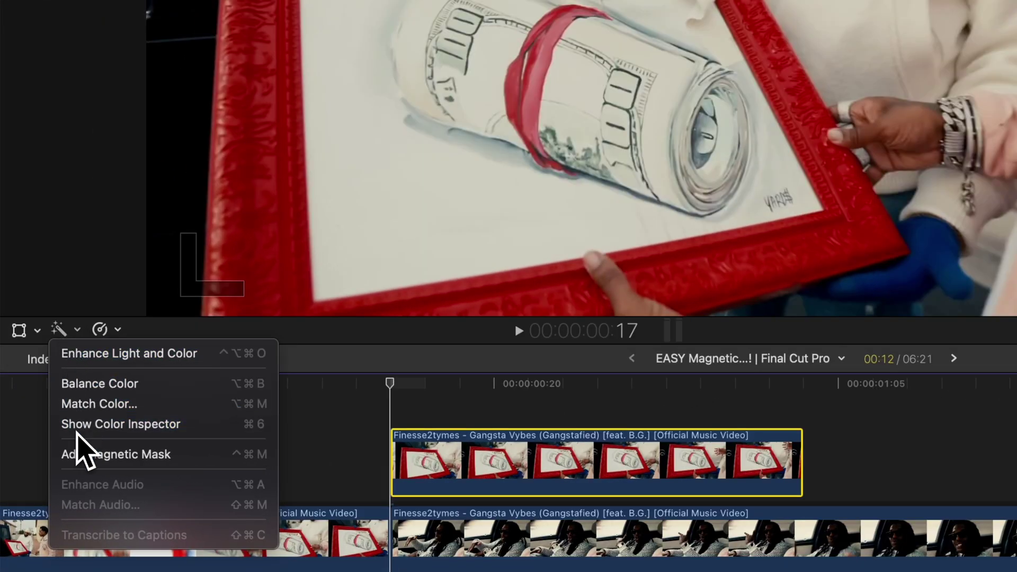
pyautogui.click(77, 452)
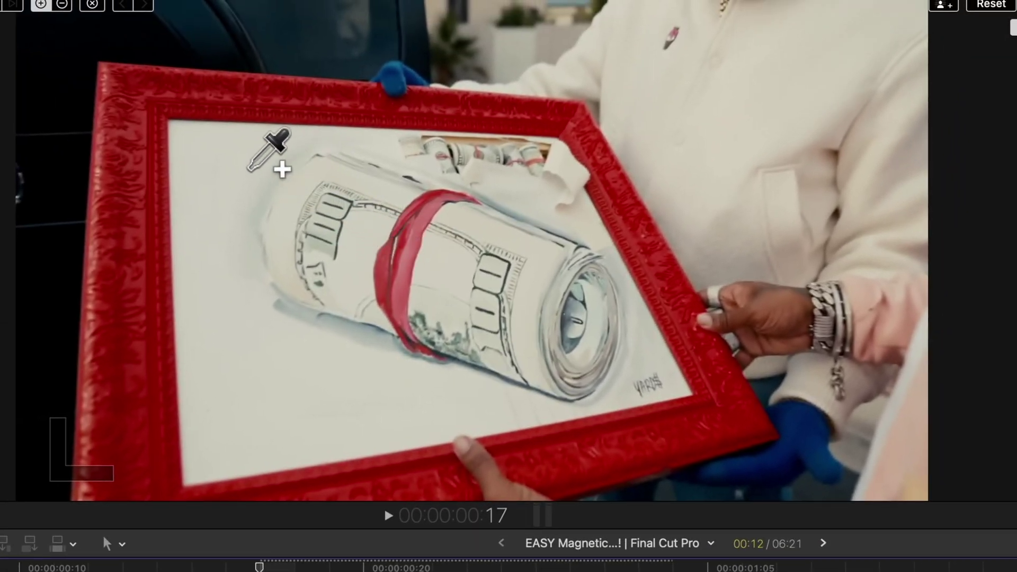
pyautogui.click(248, 165)
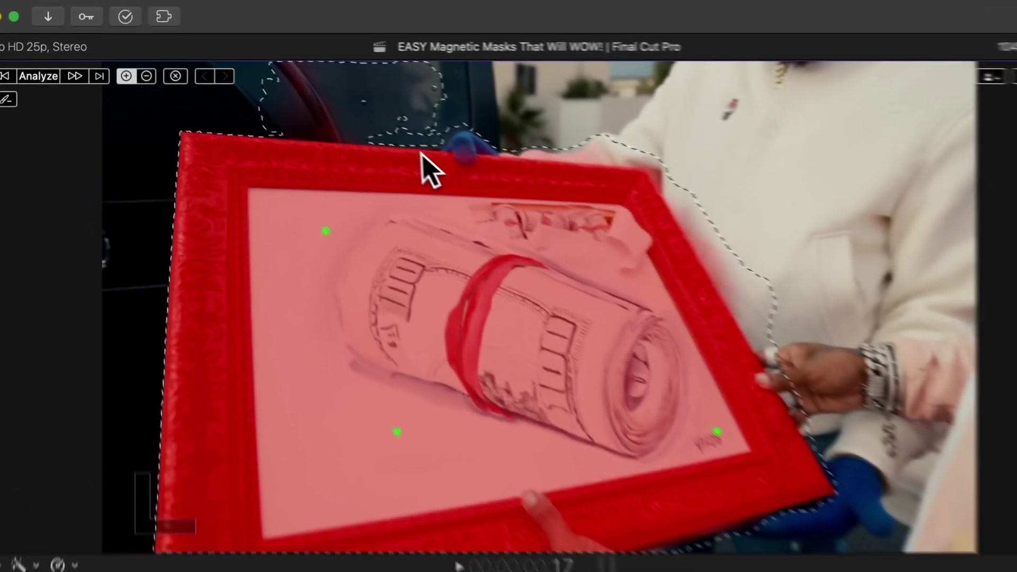
# Exclude the red frame and surroundings from the mask, analyze it, and scrub through the clip to check the tracking
pyautogui.press('alt')
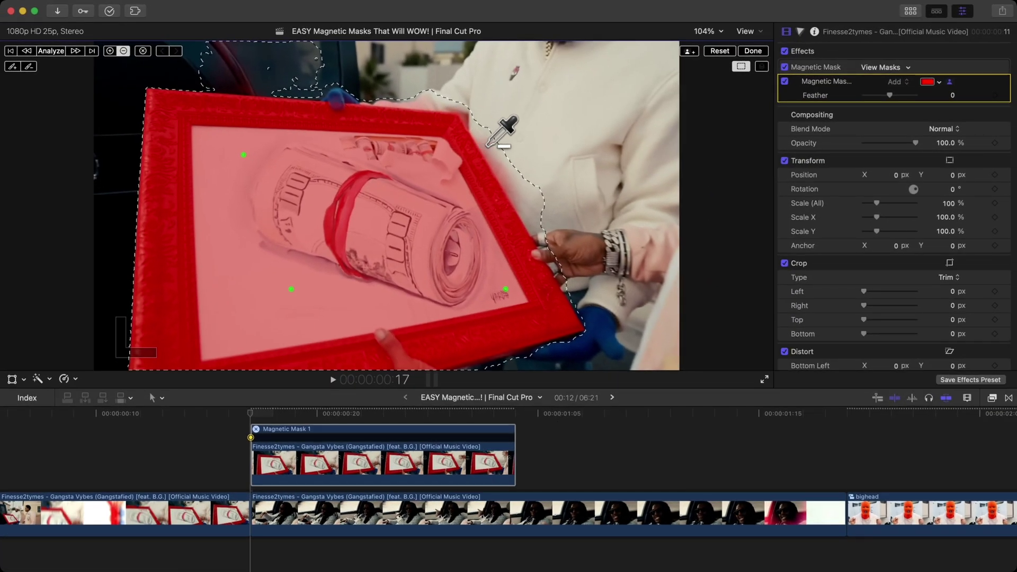
pyautogui.keyDown('alt'); pyautogui.click(513, 178); pyautogui.keyUp('alt')
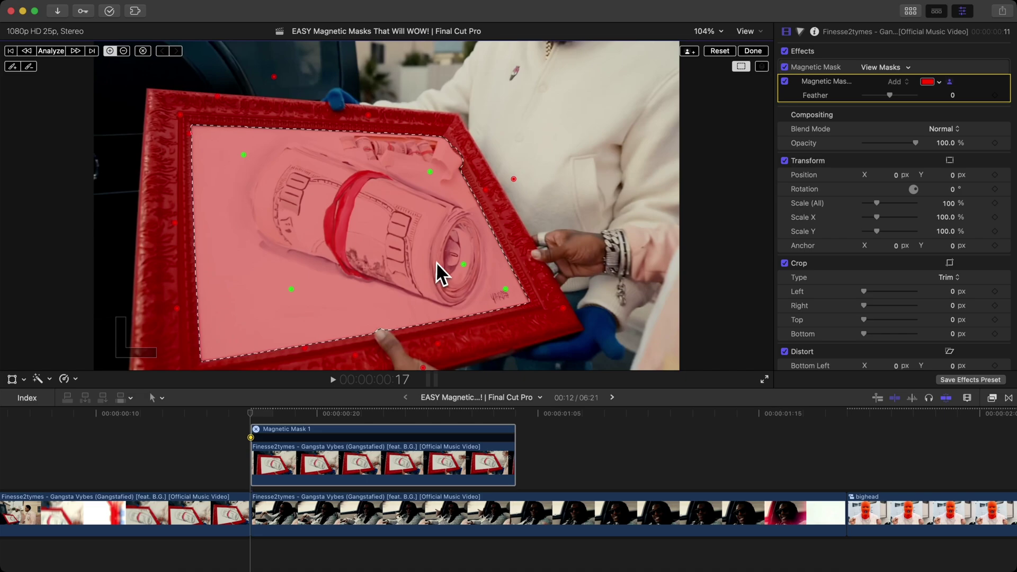
pyautogui.click(50, 51)
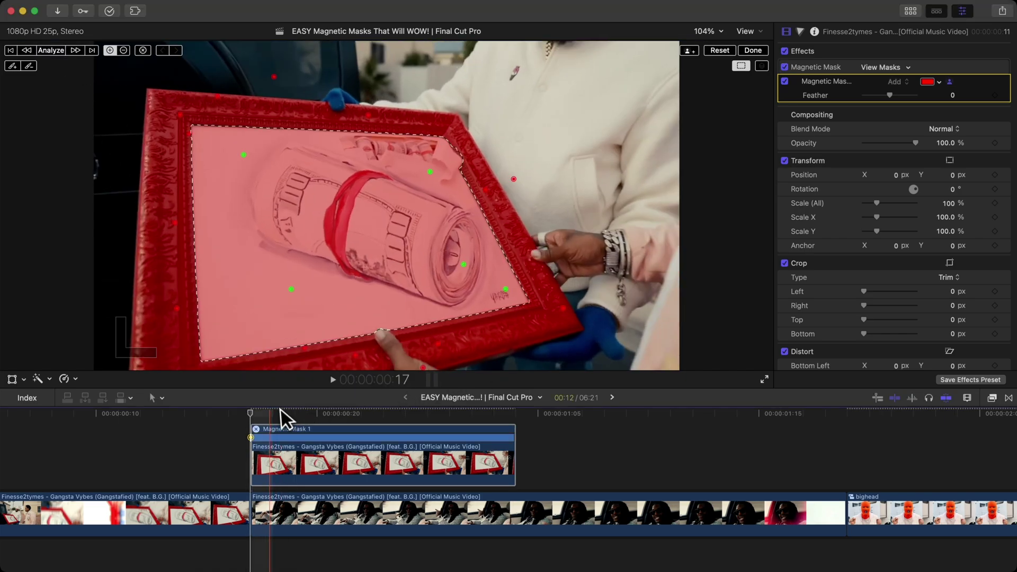
pyautogui.moveTo(284, 415); pyautogui.dragTo(326, 414)
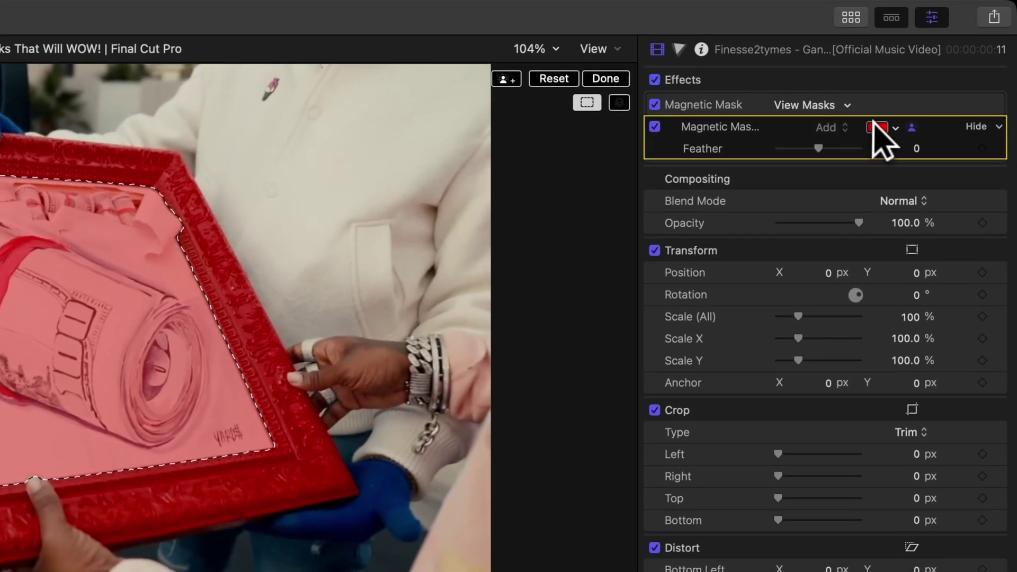
# Change the mask overlay colour to yellow, finish mask editing, and play the masked clip
pyautogui.click(926, 82)
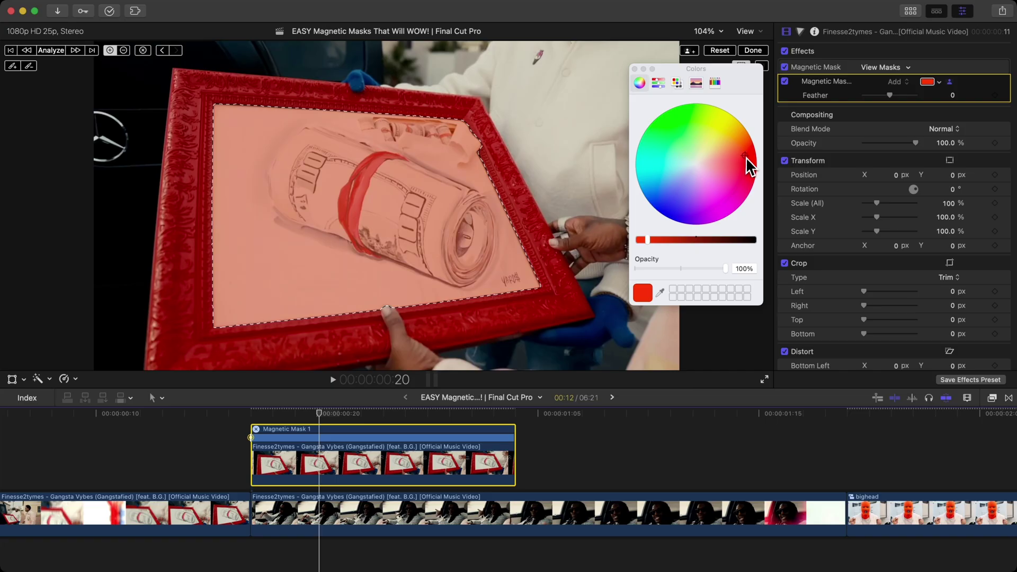
pyautogui.moveTo(595, 246); pyautogui.dragTo(553, 200)
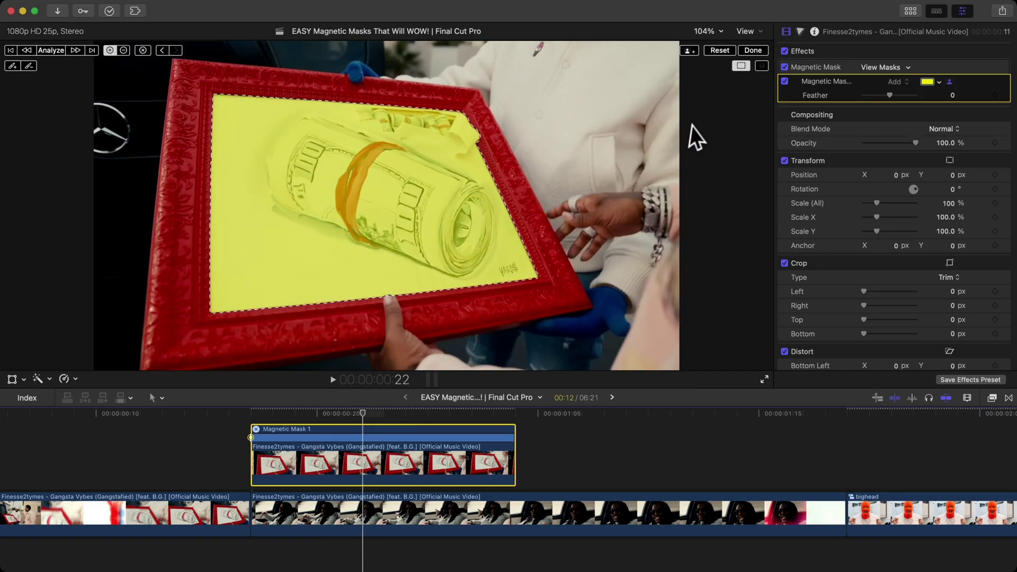
pyautogui.click(753, 50)
pyautogui.press('space')
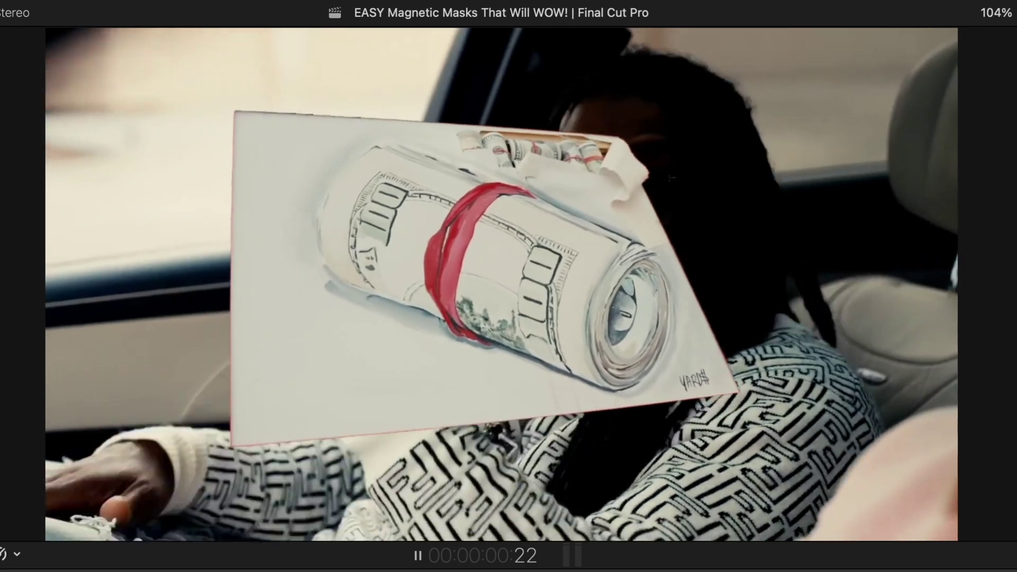
pyautogui.press('space')
# Invert the connected clip's masks so the artwork is cut out of the red frame
pyautogui.click(290, 413)
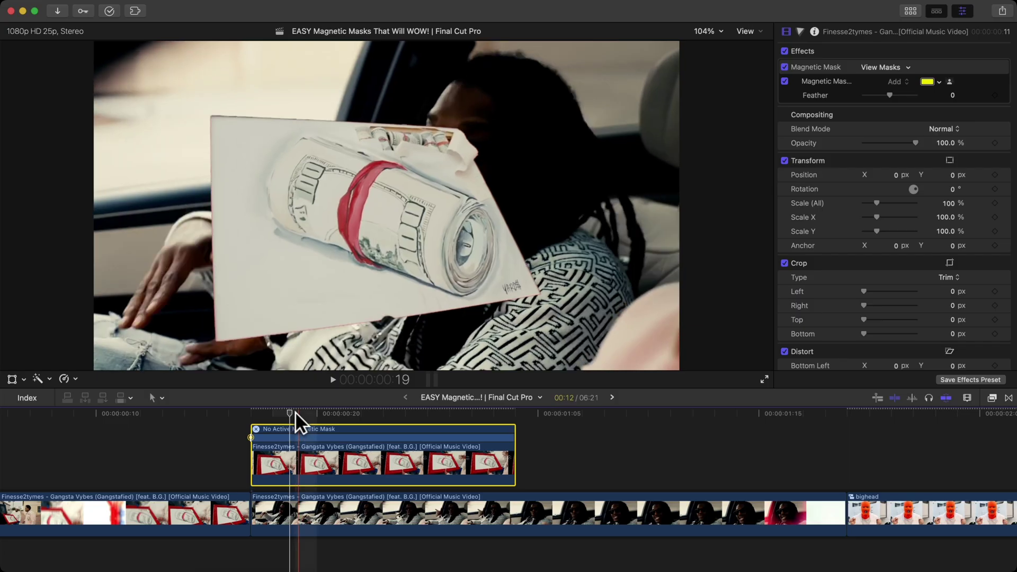
pyautogui.moveTo(294, 412); pyautogui.dragTo(326, 409)
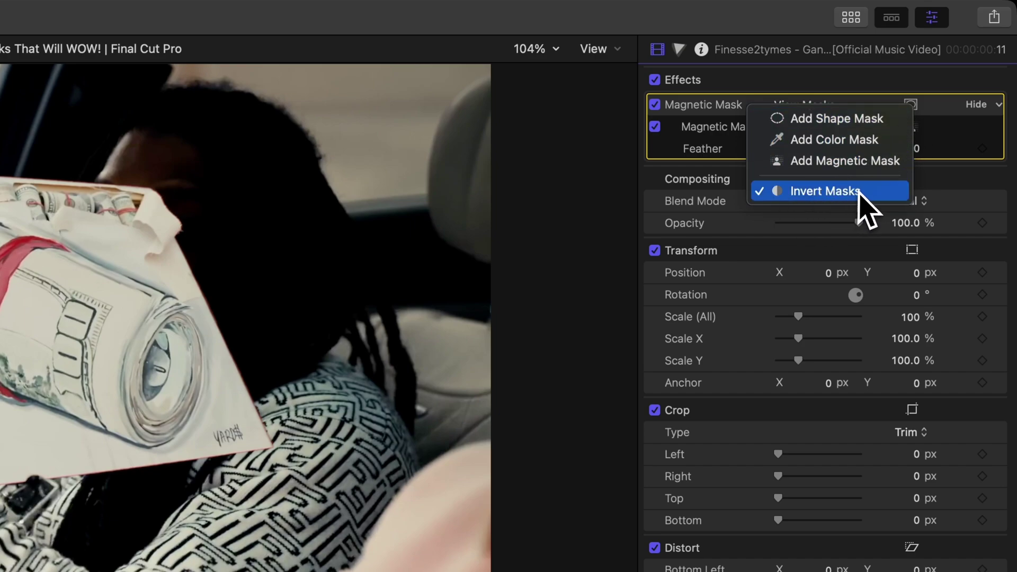
pyautogui.click(776, 191)
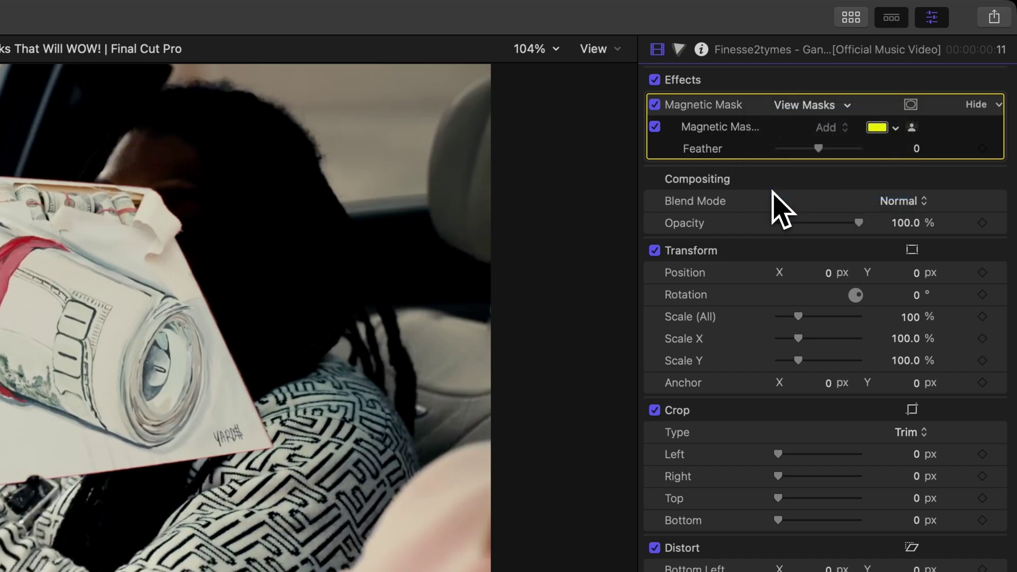
pyautogui.click(912, 106)
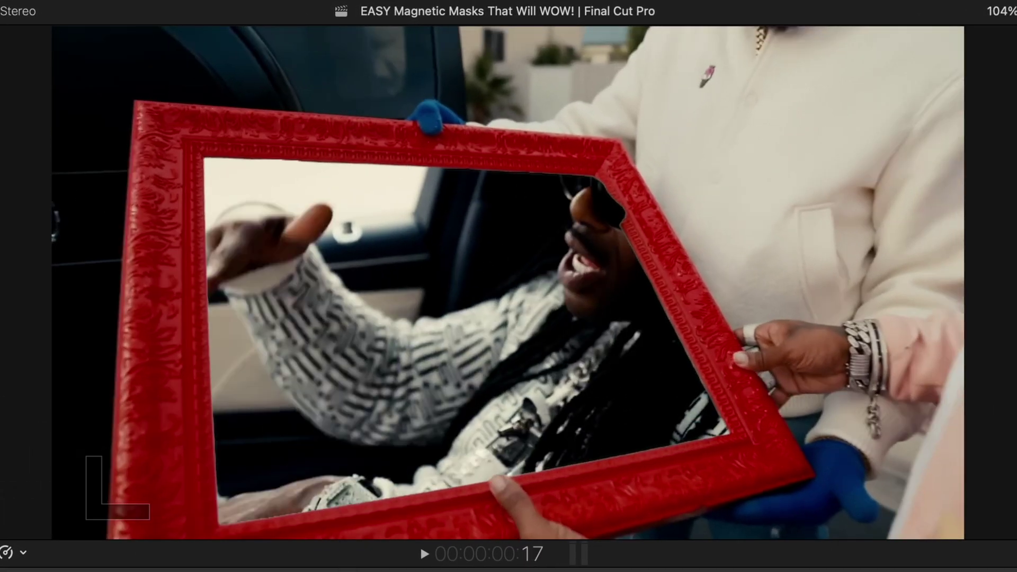
# Duplicate the masked framed-painting clip directly above itself in the timeline
pyautogui.click(280, 462)
pyautogui.click(276, 498)
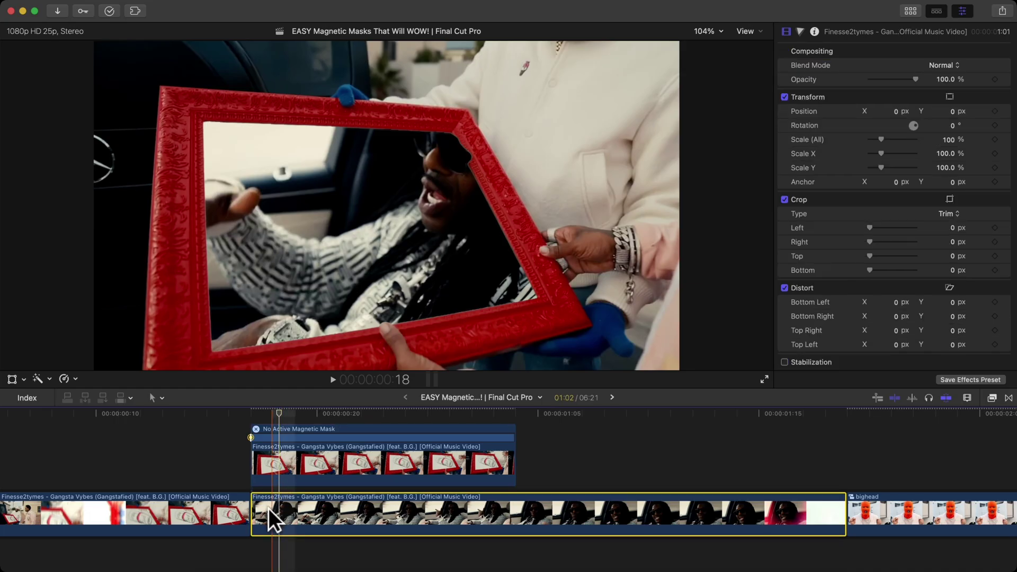
pyautogui.click(309, 461)
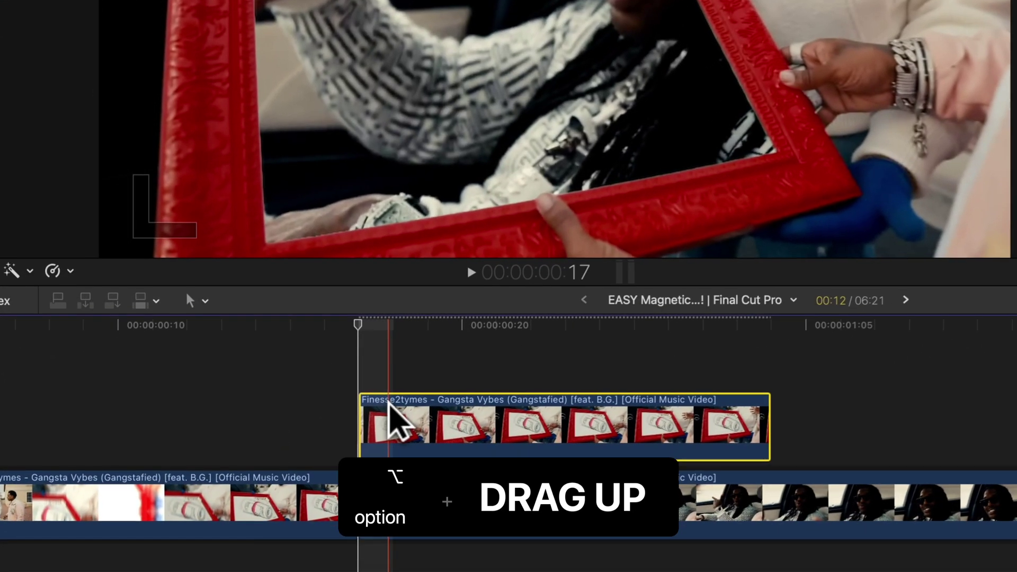
pyautogui.moveTo(279, 460); pyautogui.dragTo(280, 447)
pyautogui.moveTo(389, 378); pyautogui.dragTo(406, 378)
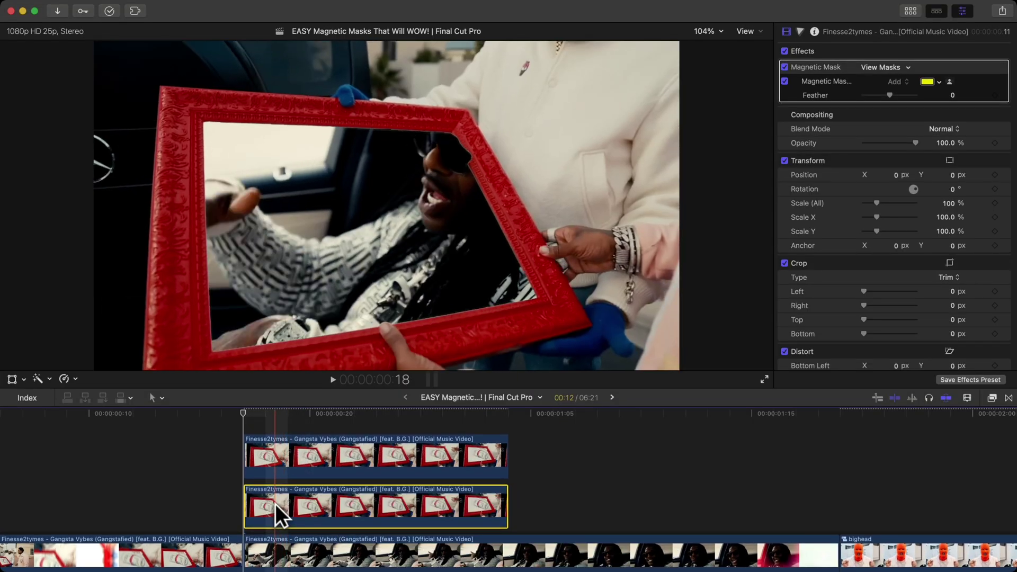
# Turn off mask inversion on the lower copy so it contains only the artwork
pyautogui.click(270, 453)
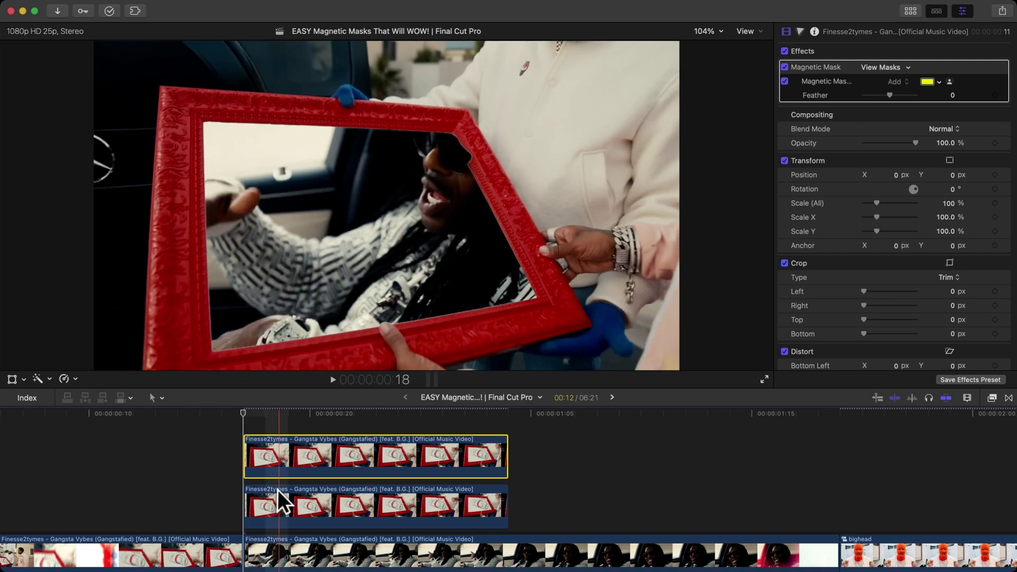
pyautogui.click(278, 505)
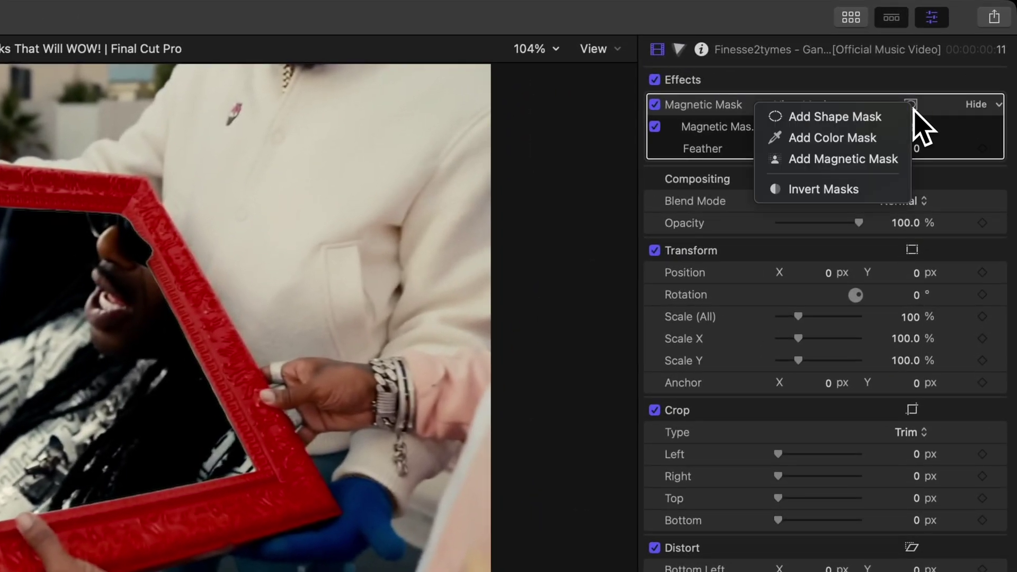
pyautogui.click(821, 189)
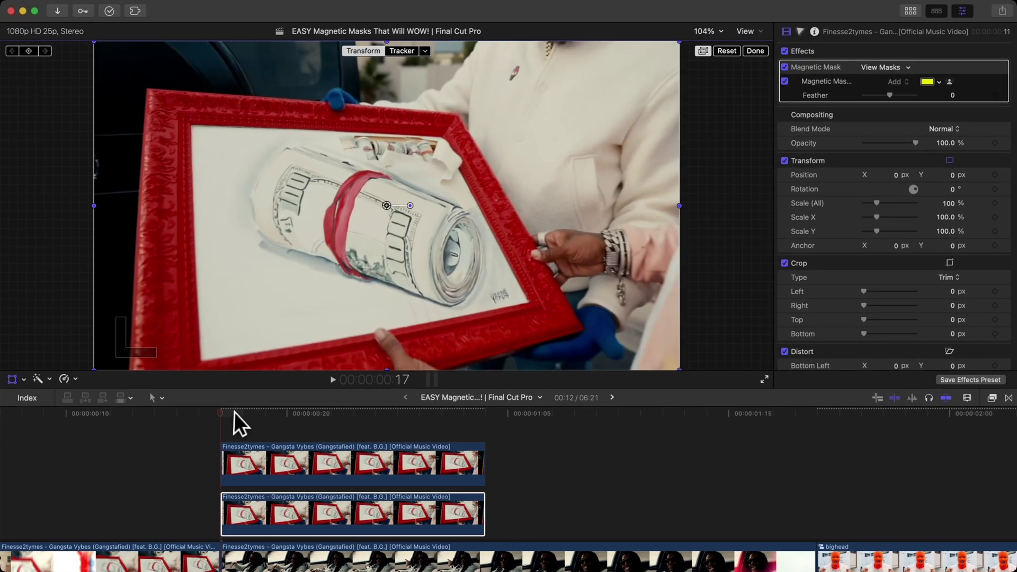
# Set Transform keyframes for the lower artwork clip at its first frame, 00:00:00:17
pyautogui.click(220, 411)
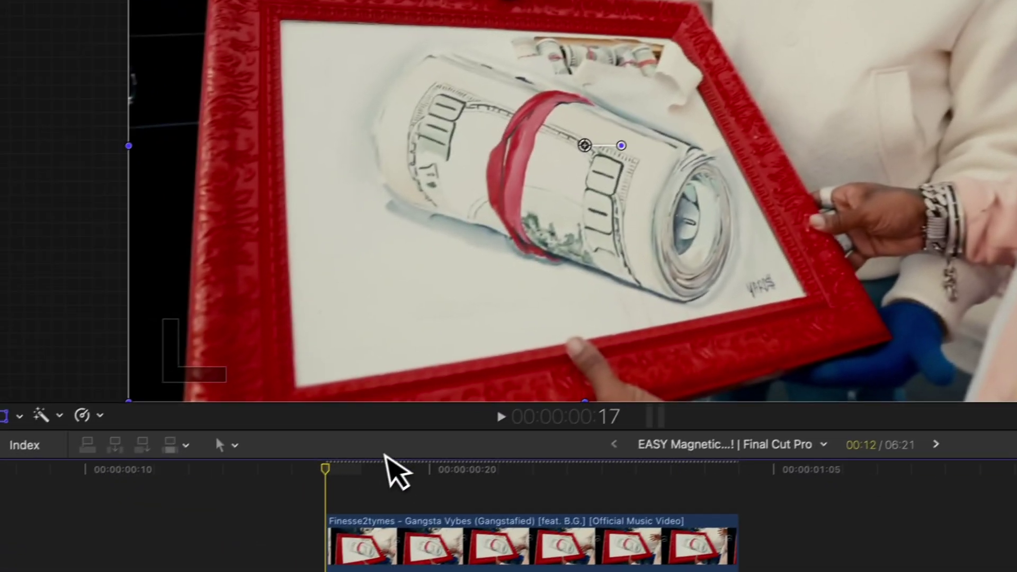
pyautogui.press('v')
pyautogui.press('v')
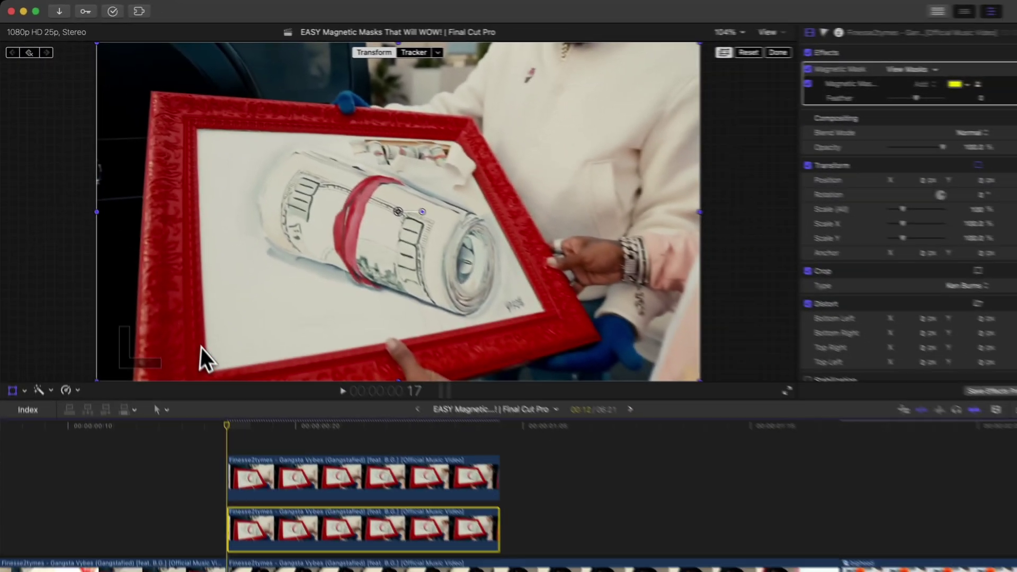
# At the lower clip's last frame, 00:00:01:03, move the artwork out of the frame to X 1163.3 px, Y 135.0 px
pyautogui.click(498, 428)
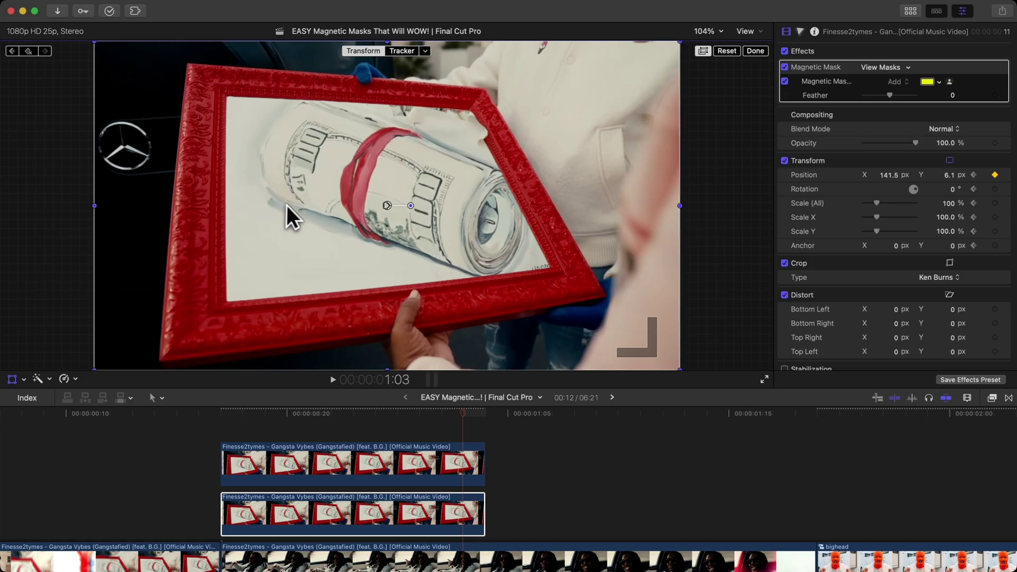
pyautogui.moveTo(287, 204); pyautogui.dragTo(609, 164)
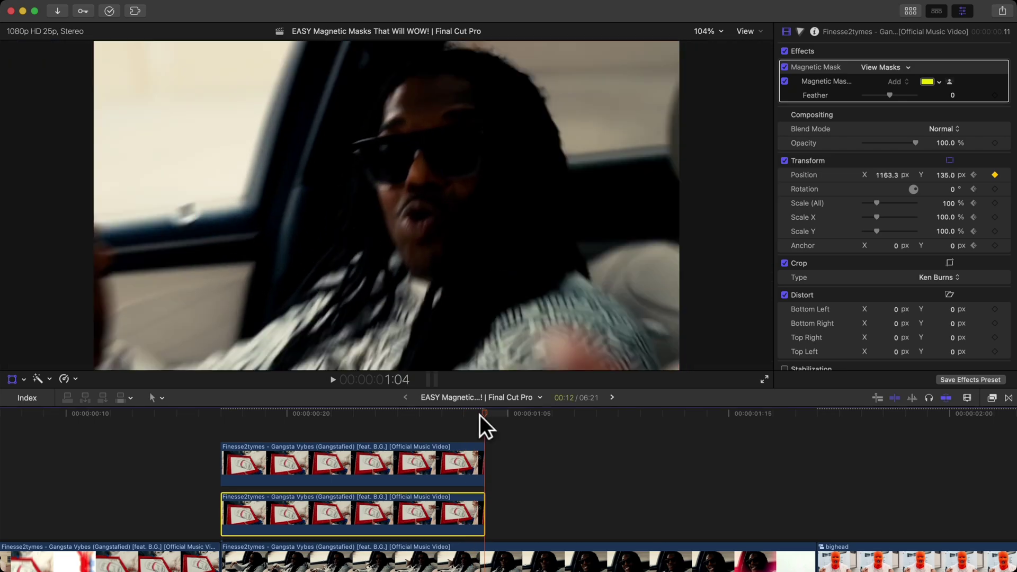
pyautogui.press('Left')
pyautogui.press('Right')
pyautogui.press('Left')
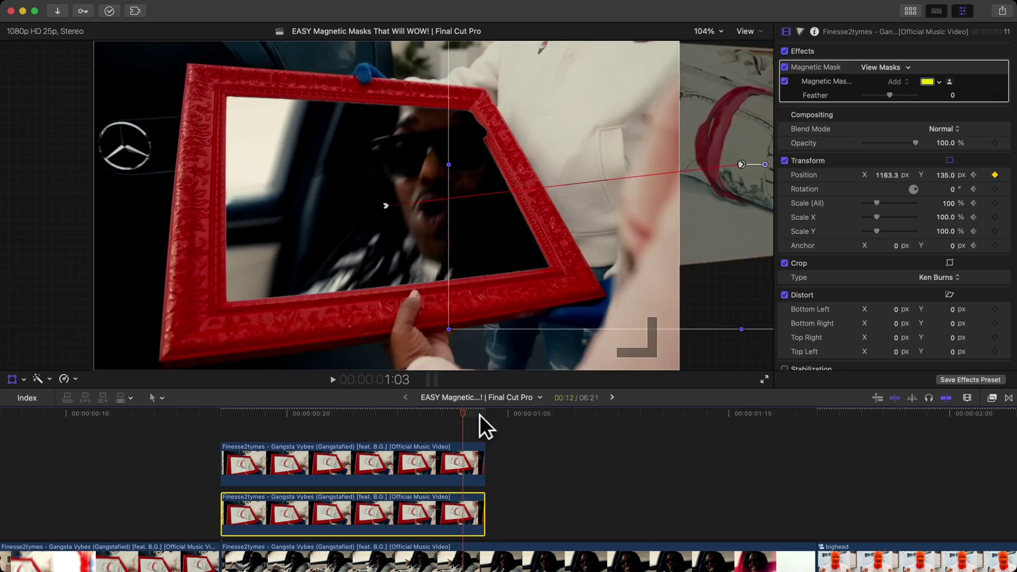
# Apply the Directional blur effect to the lower artwork clip
pyautogui.click(239, 410)
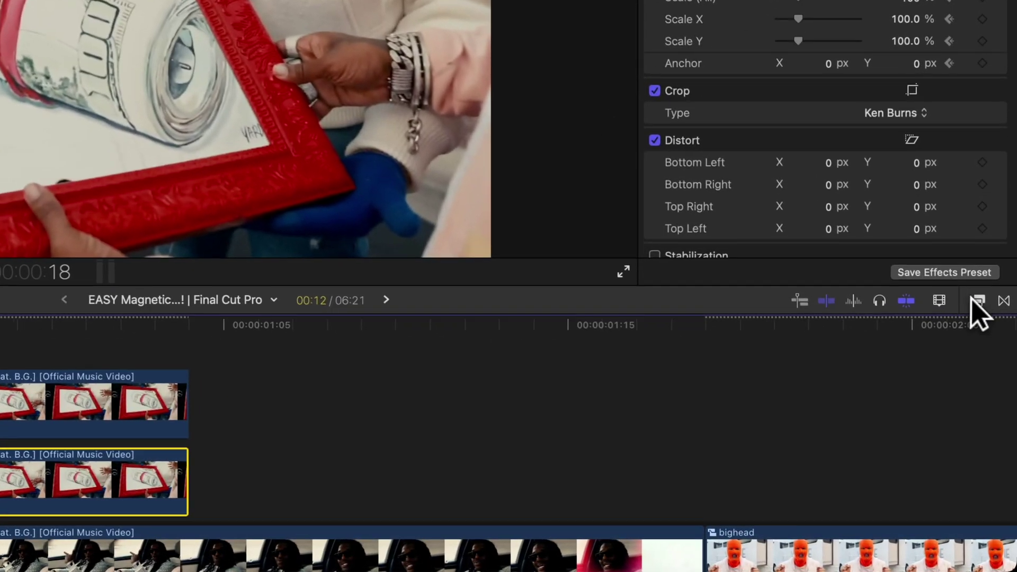
pyautogui.click(990, 399)
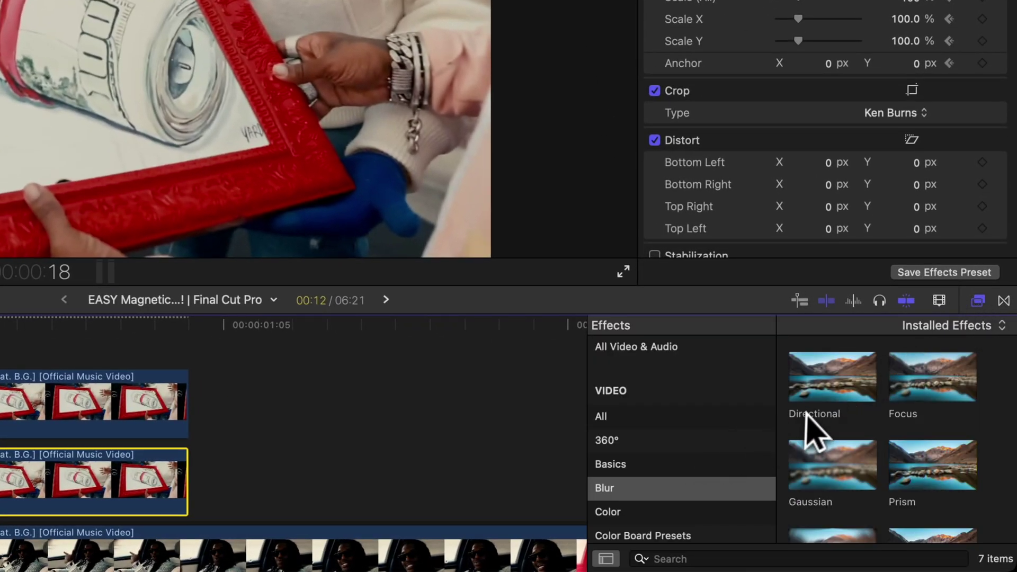
pyautogui.moveTo(847, 390); pyautogui.dragTo(16, 500)
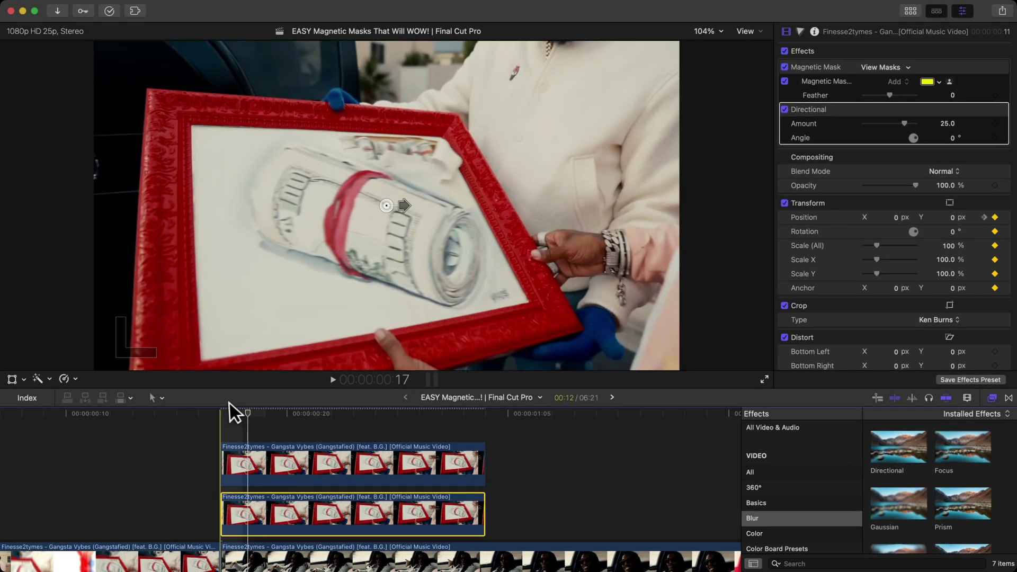
# Keyframe the Directional blur Amount from 0 at 00:00:00:17 and align its Angle with the artwork's slide at about 9.2°
pyautogui.moveTo(404, 202); pyautogui.dragTo(396, 201)
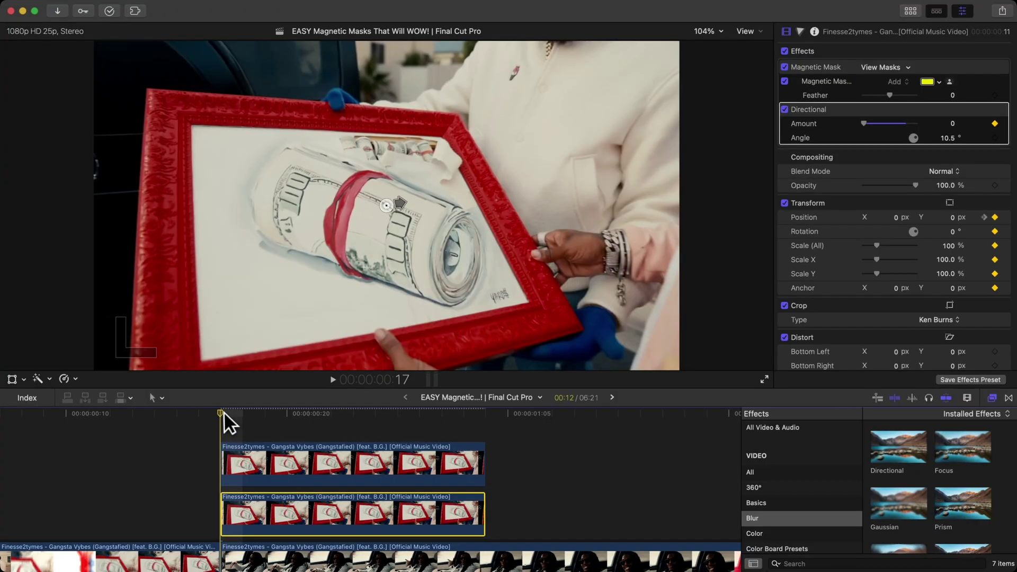
pyautogui.moveTo(222, 411); pyautogui.dragTo(293, 413)
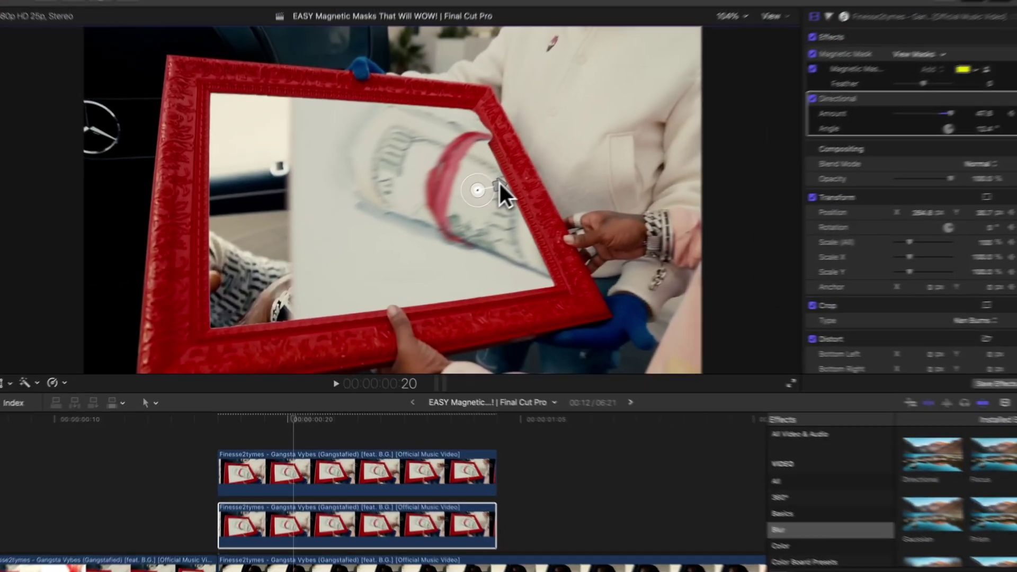
pyautogui.press('space')
pyautogui.click(198, 472)
pyautogui.press('space')
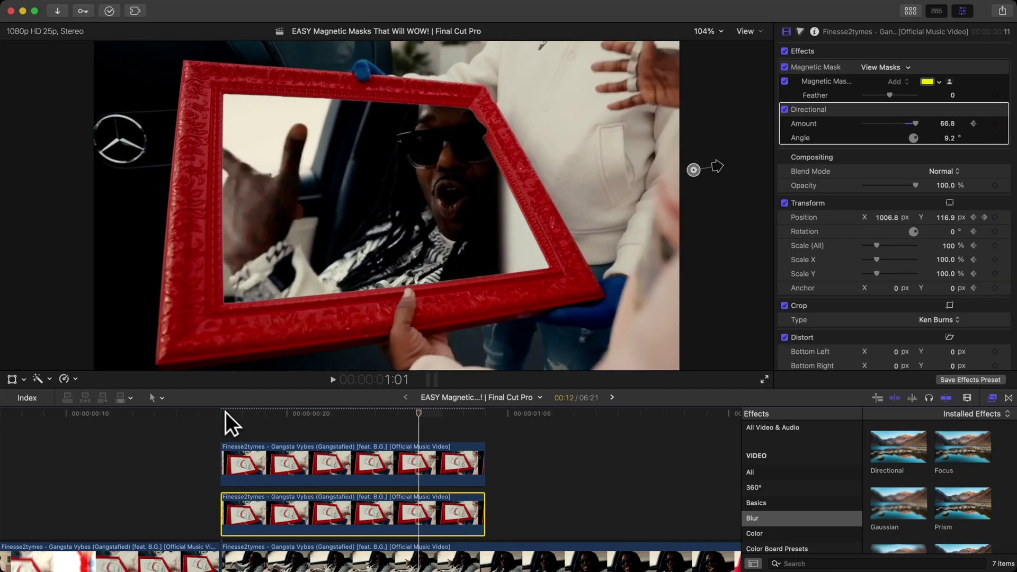
# From its first frame at 00:00:00:17, enable a Ken Burns crop on the upper clip containing the red frame
pyautogui.click(266, 462)
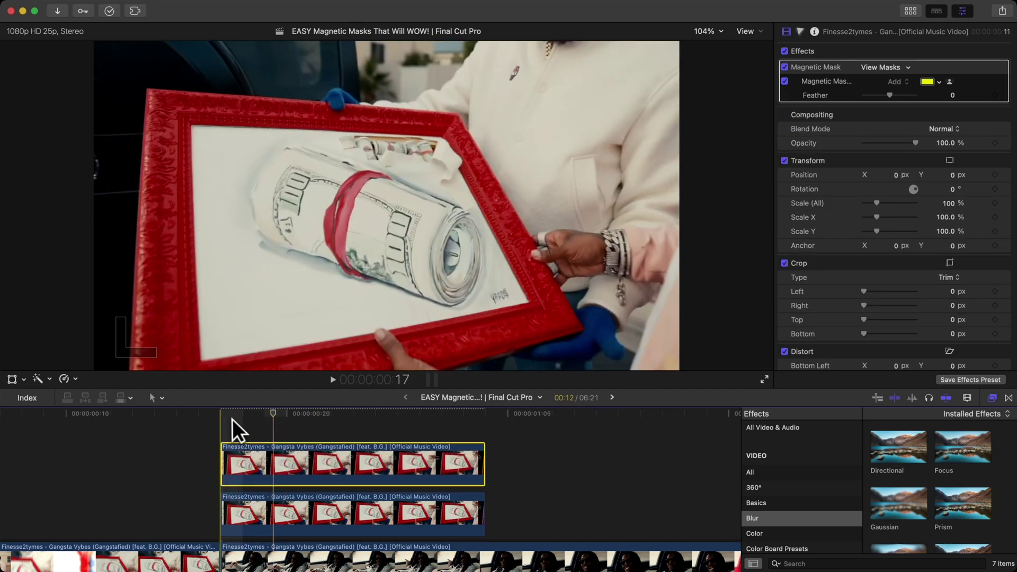
pyautogui.moveTo(217, 410)
pyautogui.mouseDown()
pyautogui.moveTo(261, 414)
pyautogui.moveTo(223, 416)
pyautogui.mouseUp()
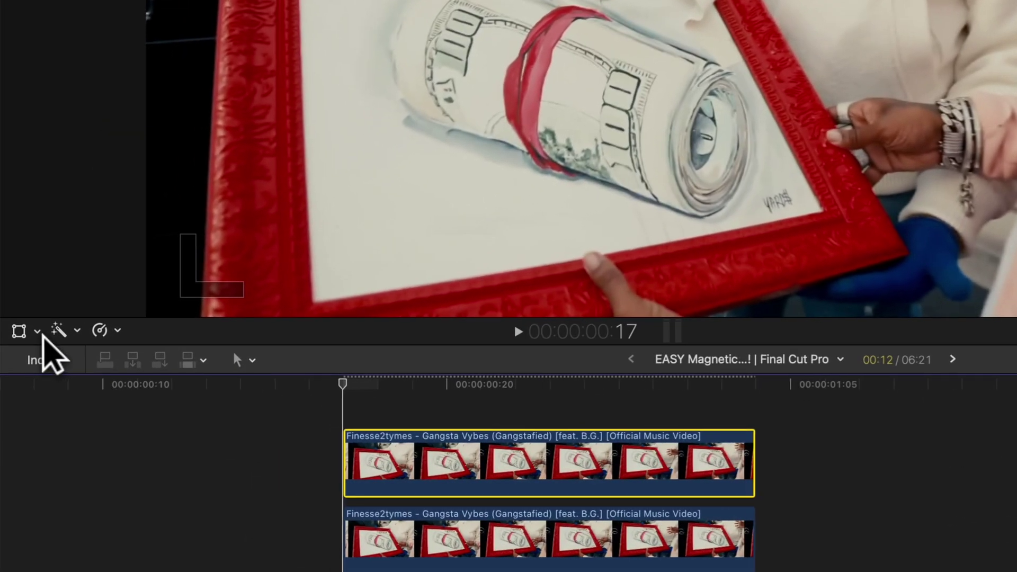
pyautogui.click(24, 379)
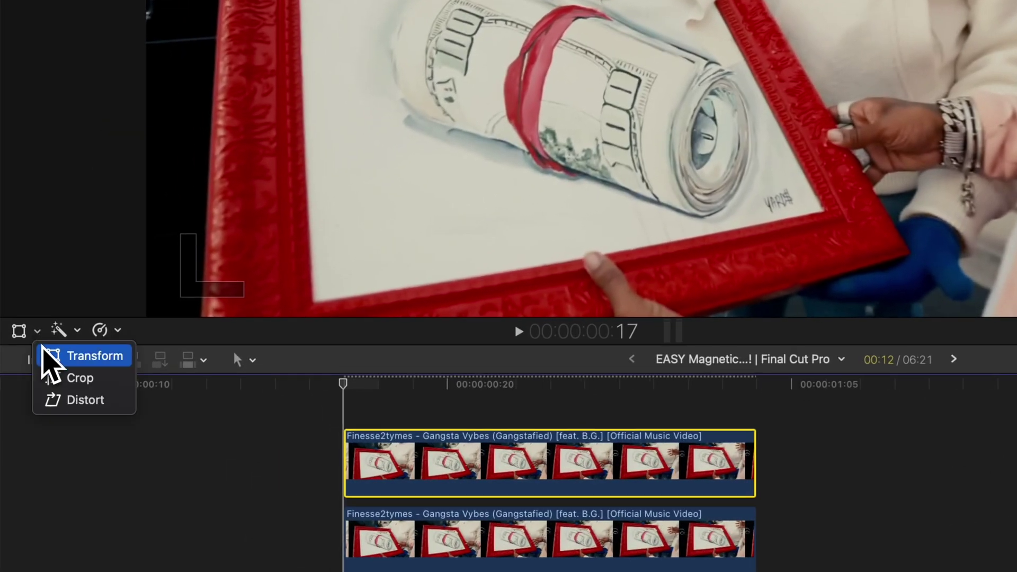
pyautogui.click(63, 378)
pyautogui.click(577, 332)
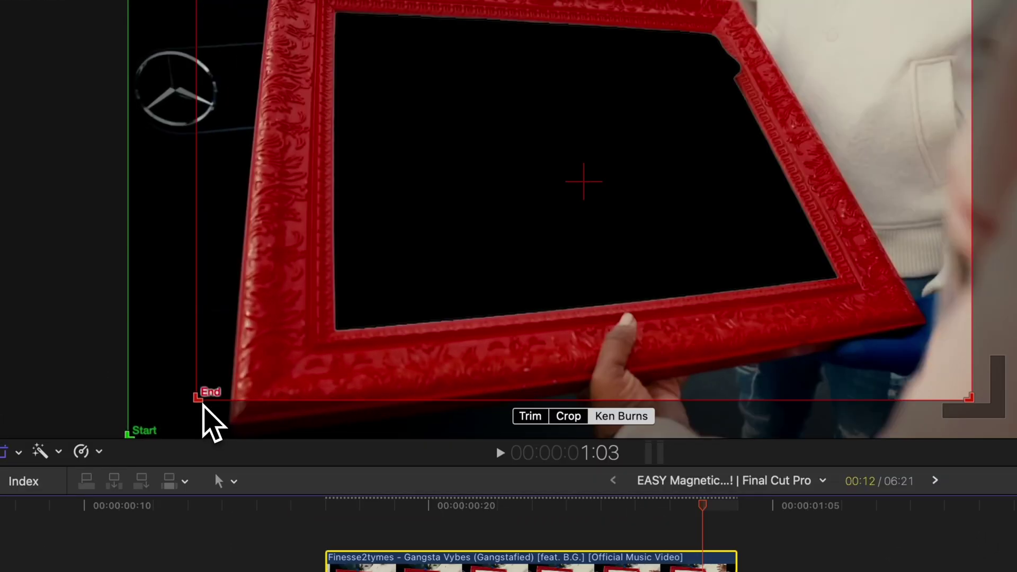
# Shrink the Ken Burns end area and position it inside the red frame's empty opening
pyautogui.moveTo(198, 400); pyautogui.dragTo(728, 129)
pyautogui.moveTo(899, 58); pyautogui.dragTo(495, 177)
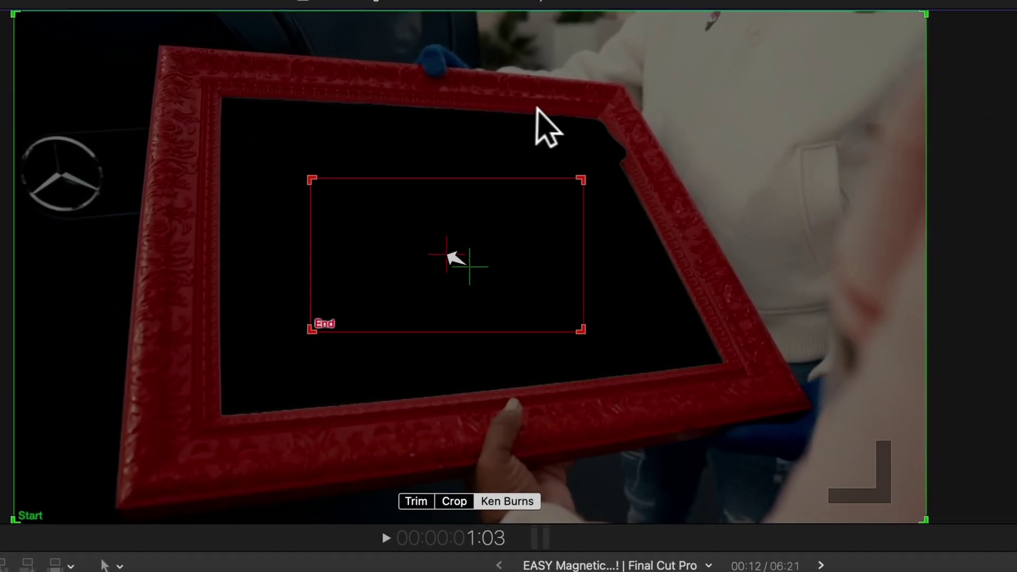
pyautogui.moveTo(285, 245); pyautogui.dragTo(241, 258)
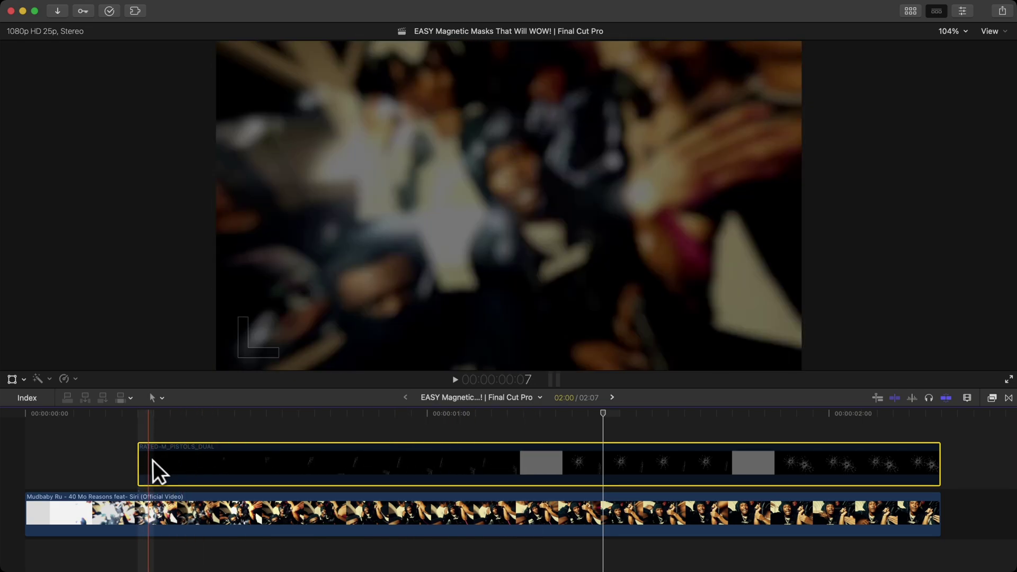
# Preview the RATED-M_PISTOLS_DUAL overlay above the music video clip
pyautogui.press('space')
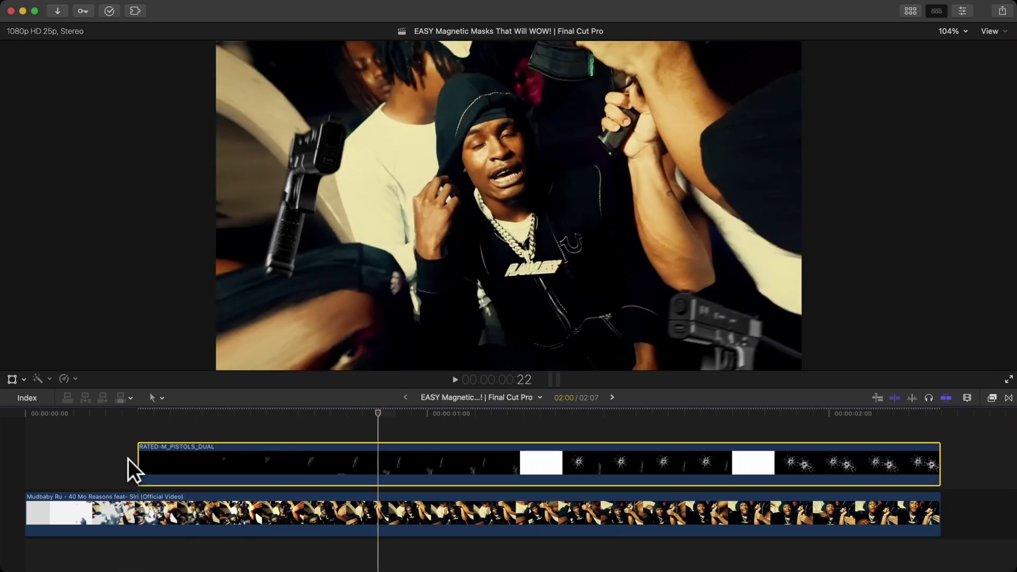
pyautogui.press('space')
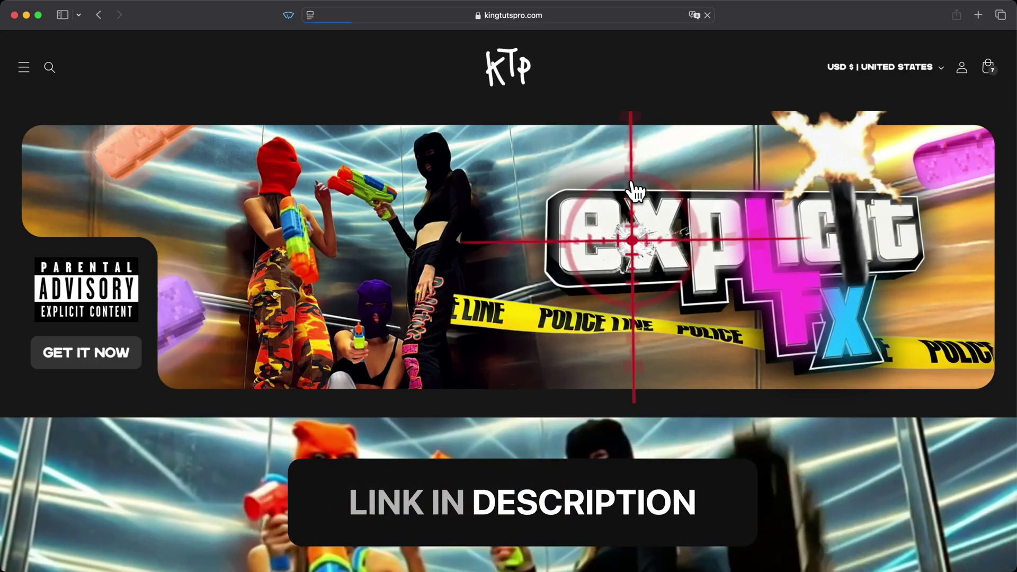
# On kingtutspro.com in the browser, open the ExplicitFX product and view its skull, crosshair and police-line gallery previews
pyautogui.click(630, 193)
pyautogui.scroll(-5, 838, 251)
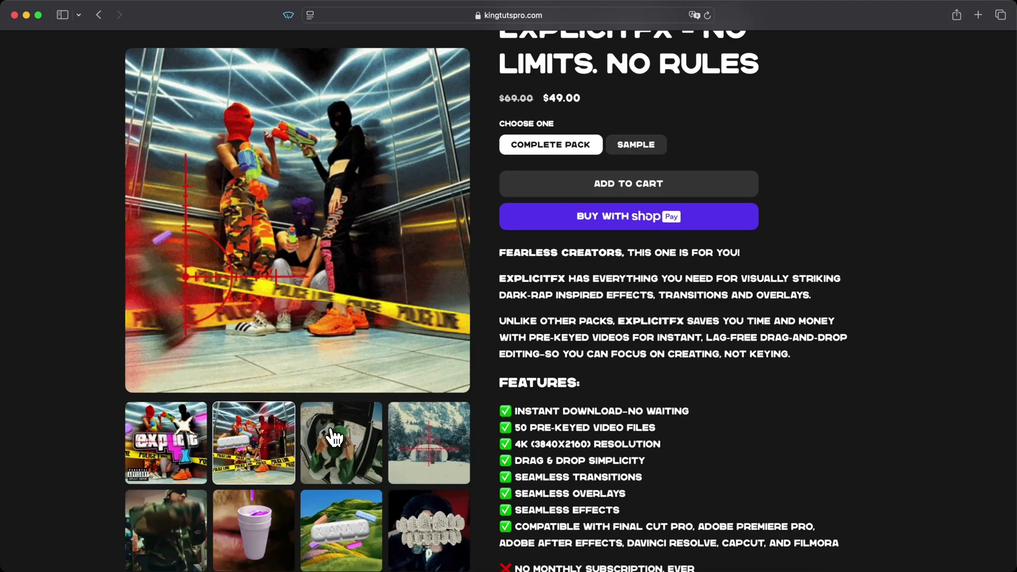
pyautogui.click(334, 436)
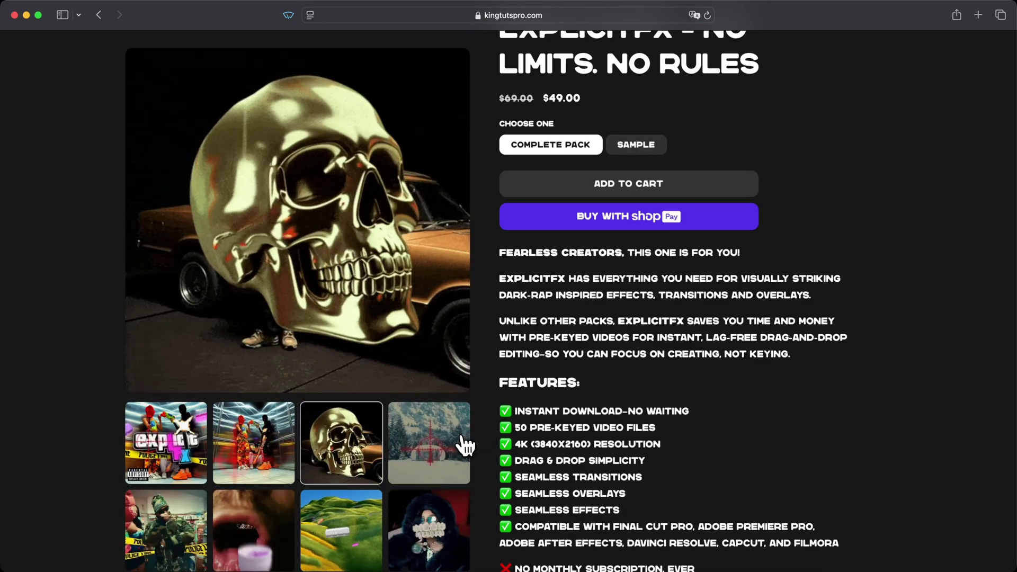
pyautogui.click(460, 445)
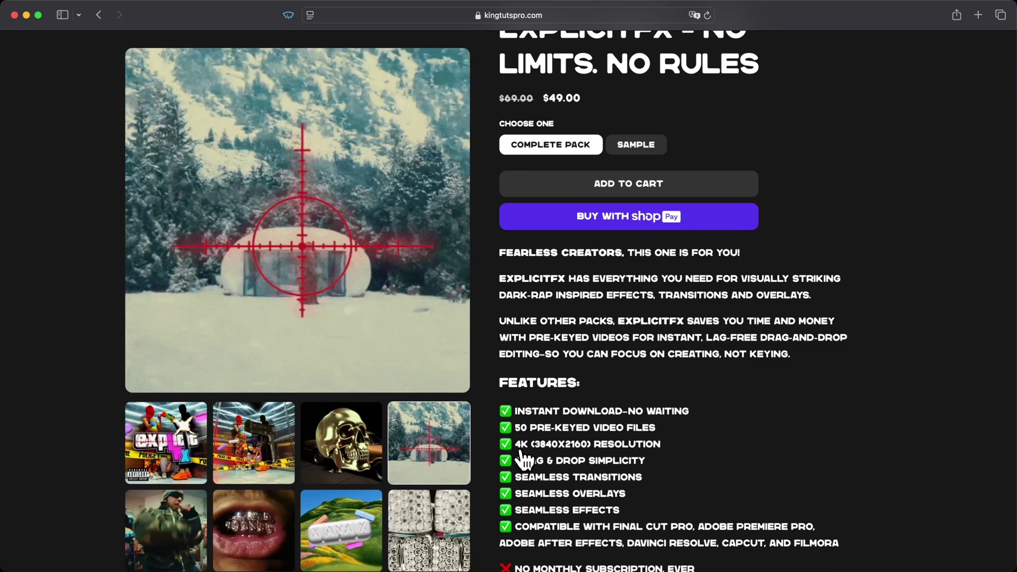
pyautogui.click(168, 503)
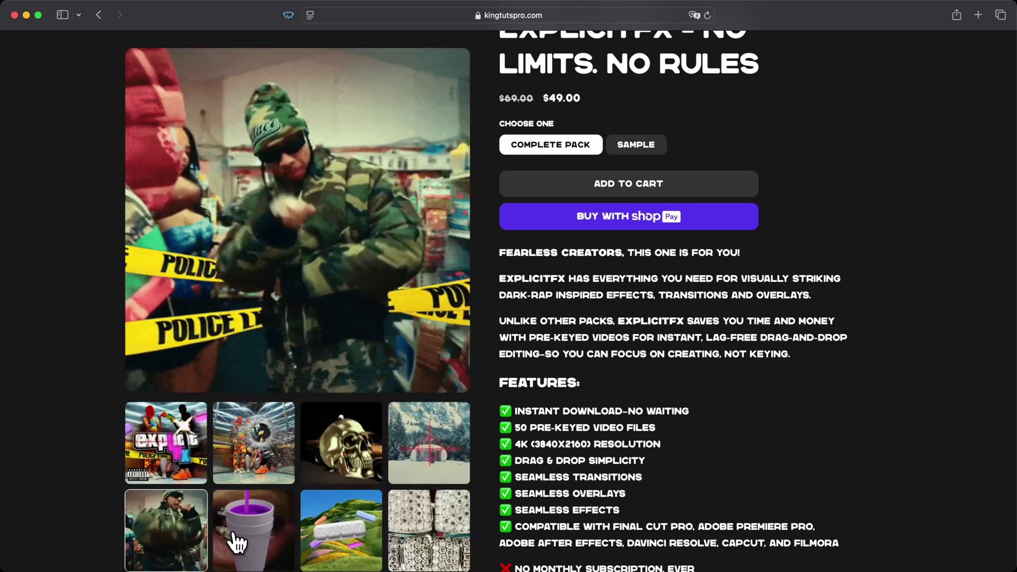
# Examine the ExplicitFX demo videos, the grids of drag-and-drop assets and the list of included files
pyautogui.scroll(-15, 842, 334)
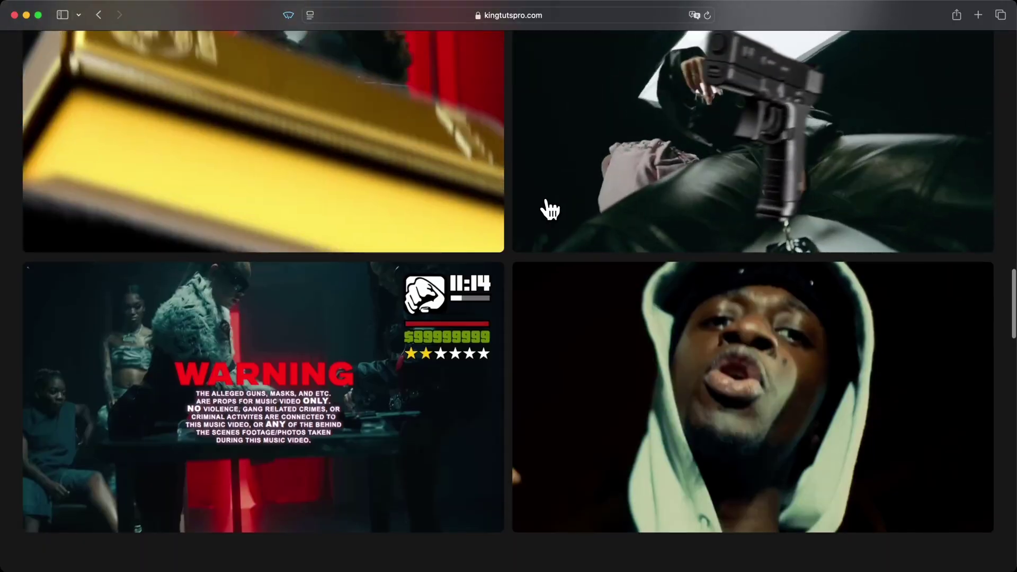
pyautogui.scroll(3, 520, 204)
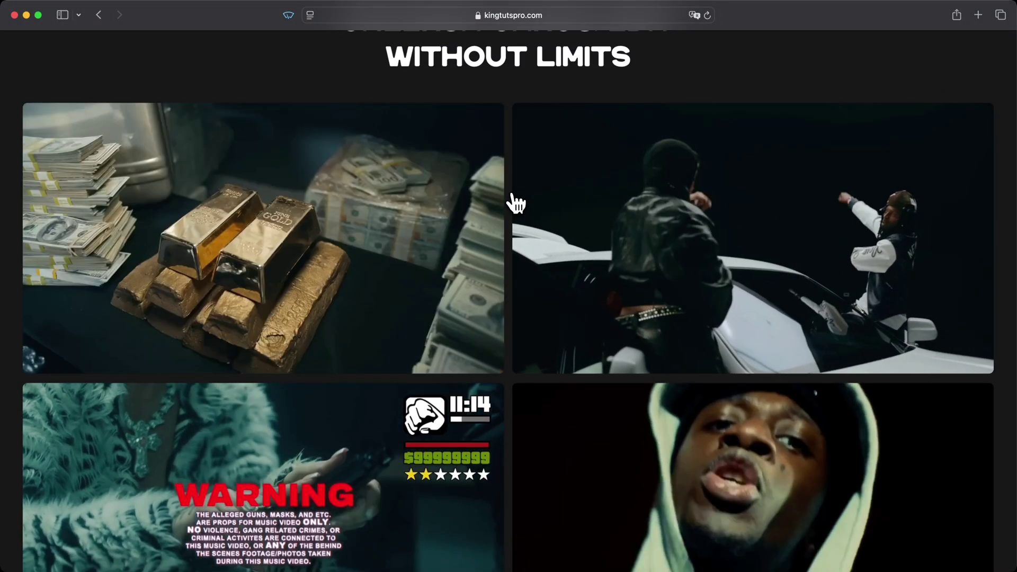
pyautogui.scroll(-1, 514, 203)
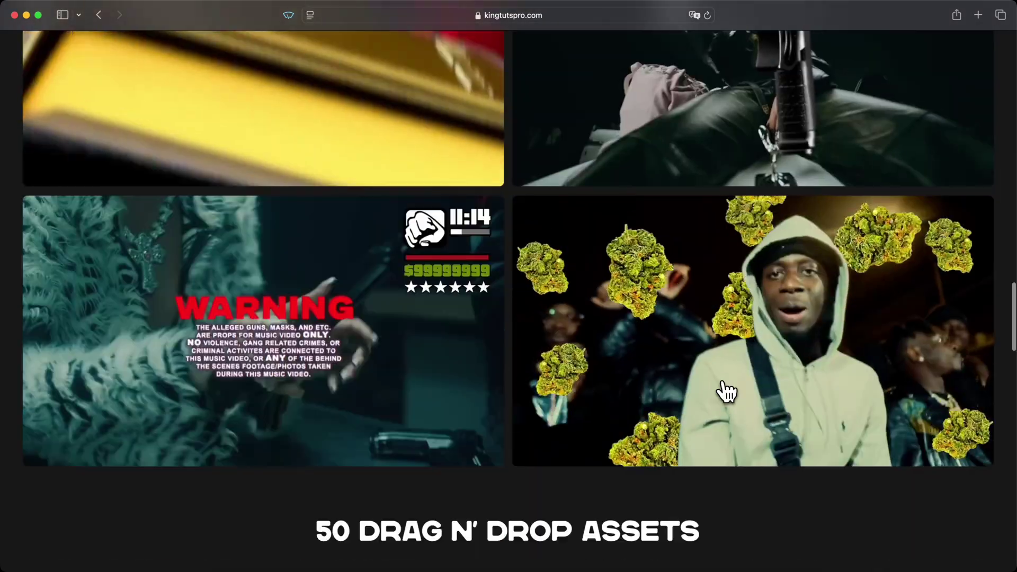
pyautogui.scroll(-1, 722, 335)
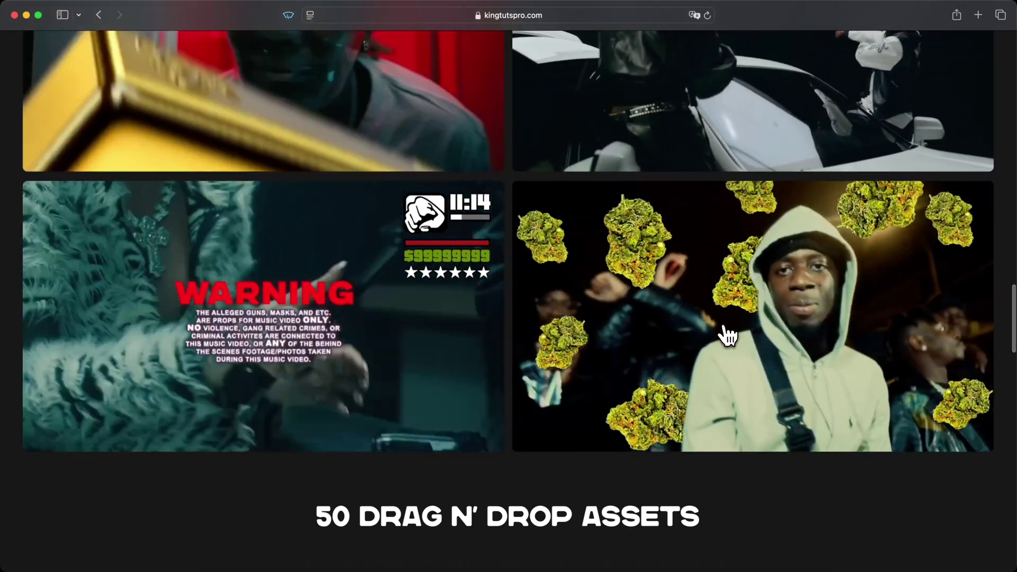
pyautogui.scroll(-10, 681, 486)
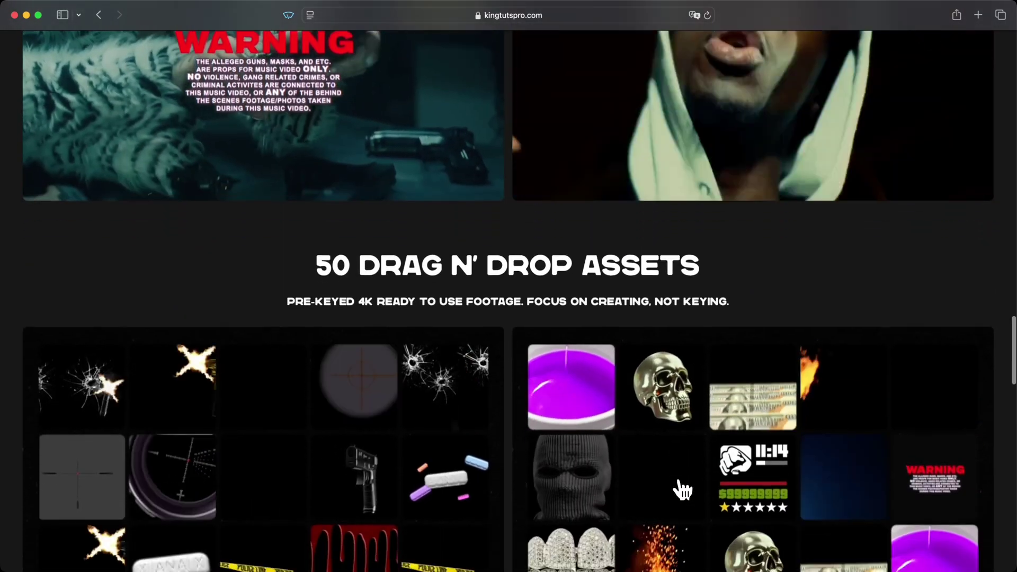
pyautogui.scroll(-1, 682, 490)
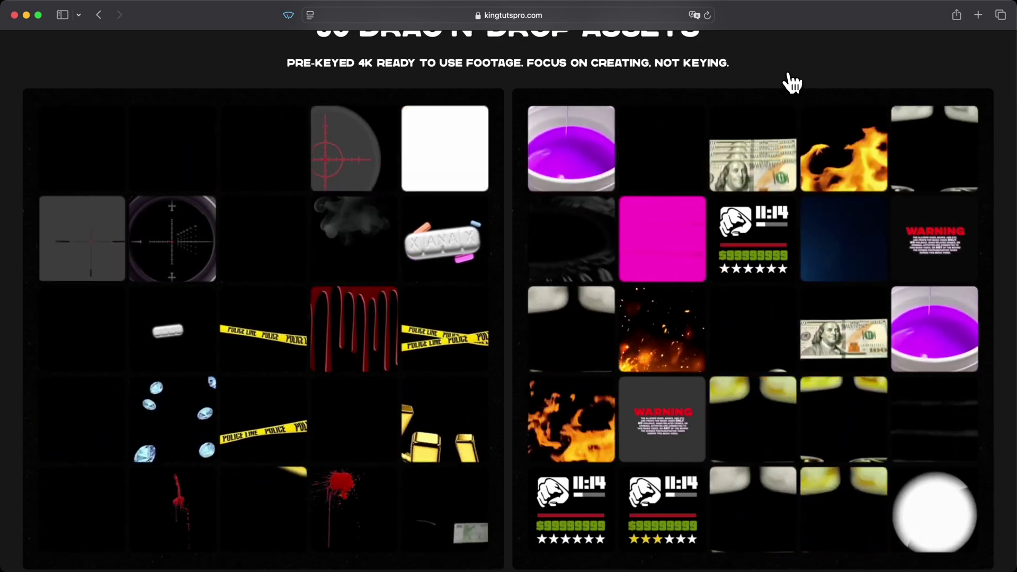
pyautogui.scroll(-6, 790, 82)
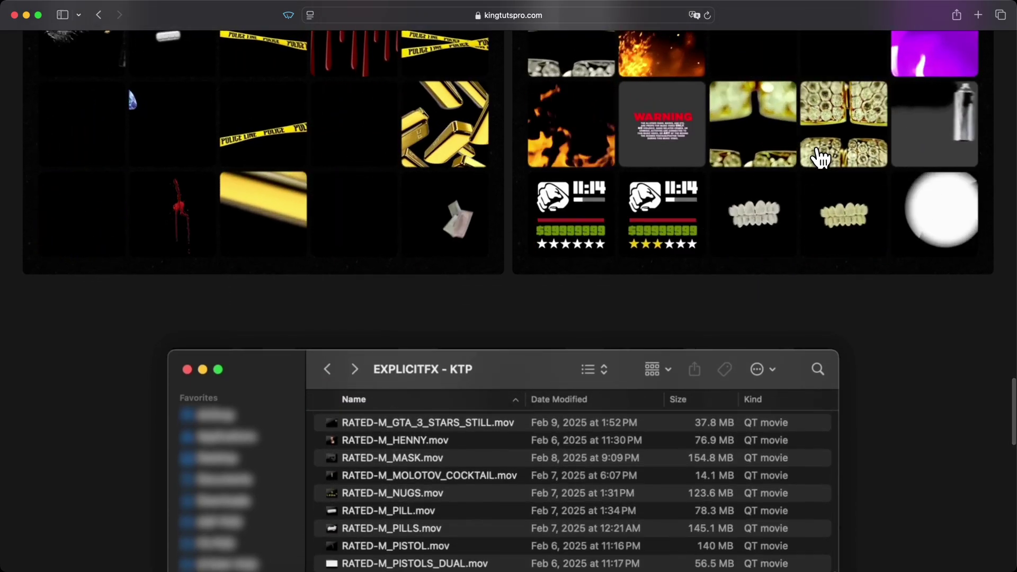
pyautogui.scroll(-6, 885, 311)
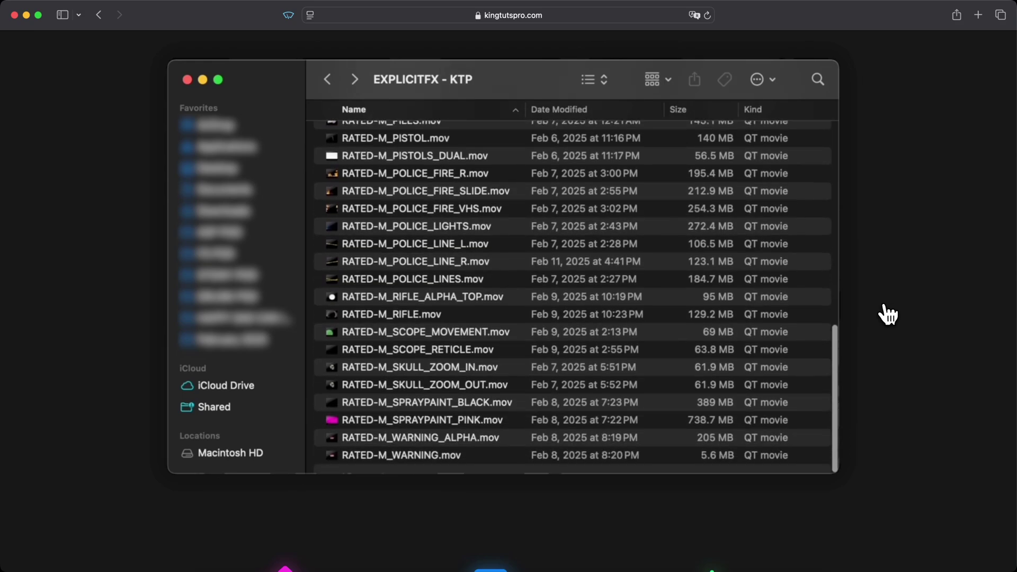
pyautogui.scroll(-4, 933, 330)
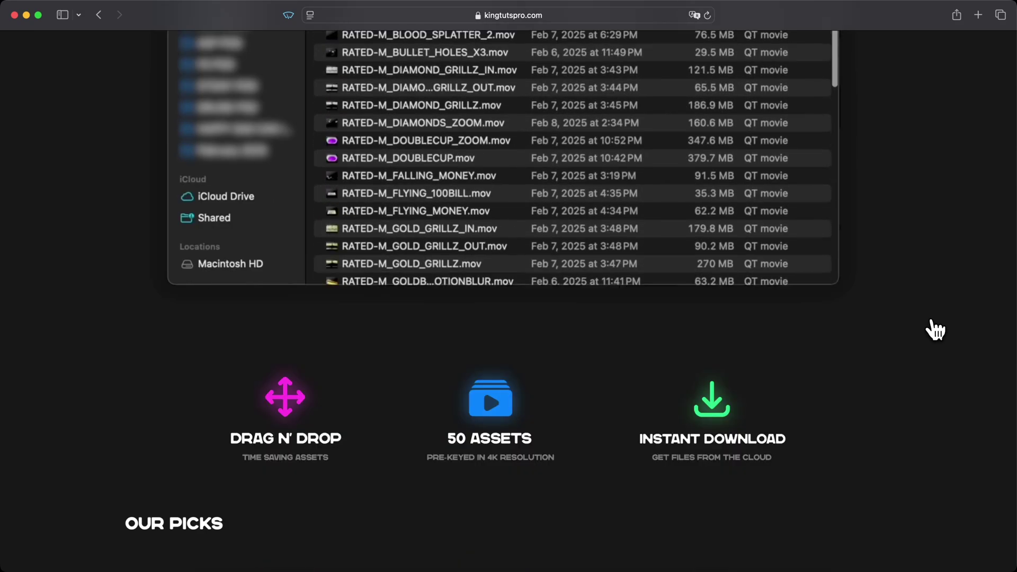
pyautogui.scroll(-2, 935, 330)
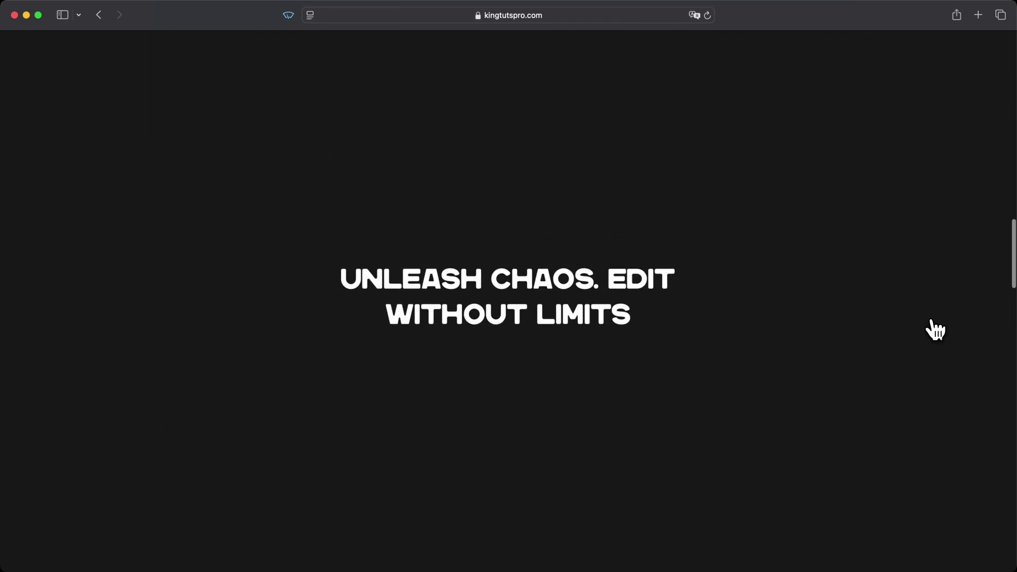
pyautogui.scroll(10, 930, 329)
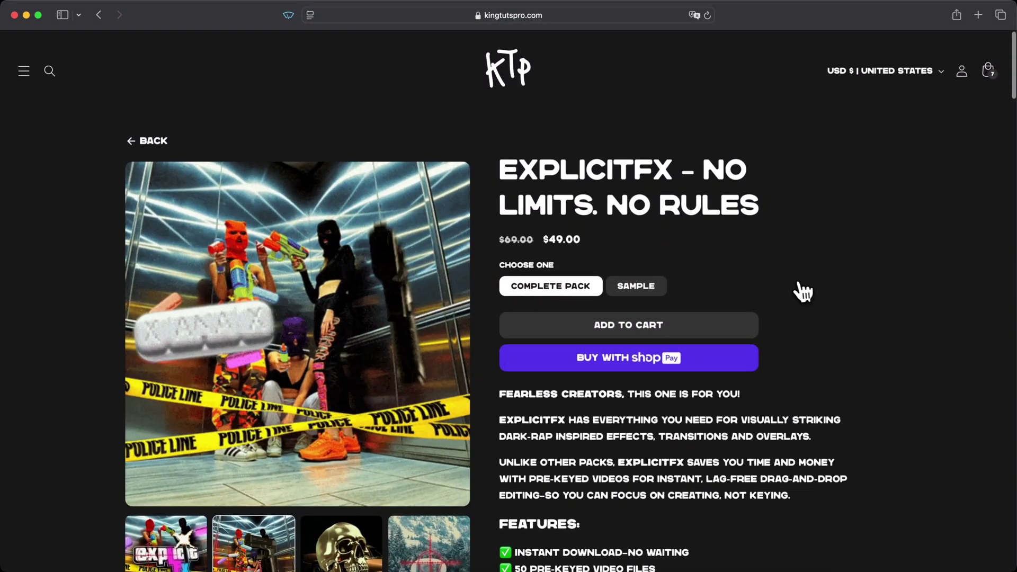
# Compare the ExplicitFX Sample and Complete Pack purchase options
pyautogui.click(640, 284)
pyautogui.scroll(-2, 707, 246)
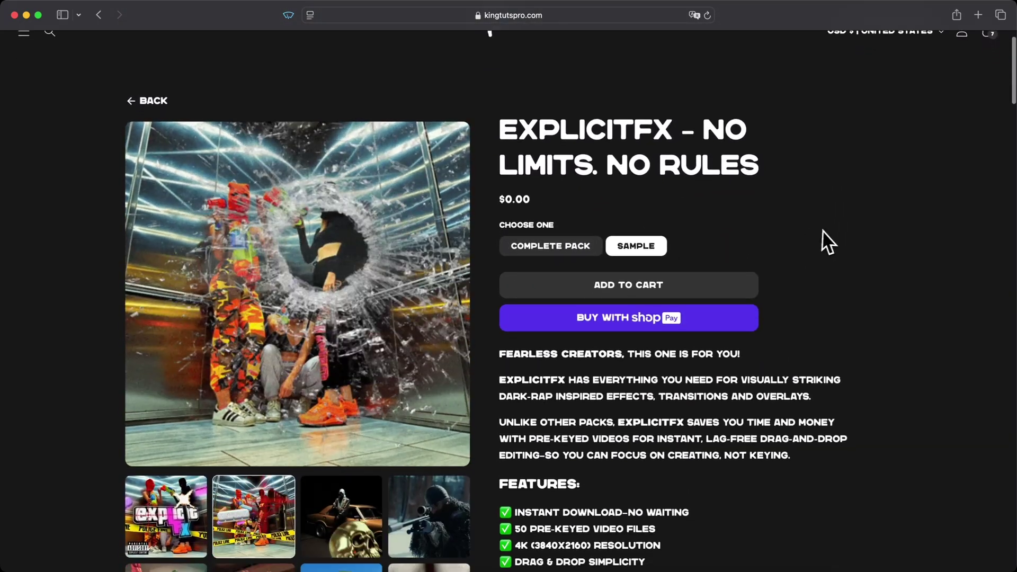
pyautogui.click(554, 246)
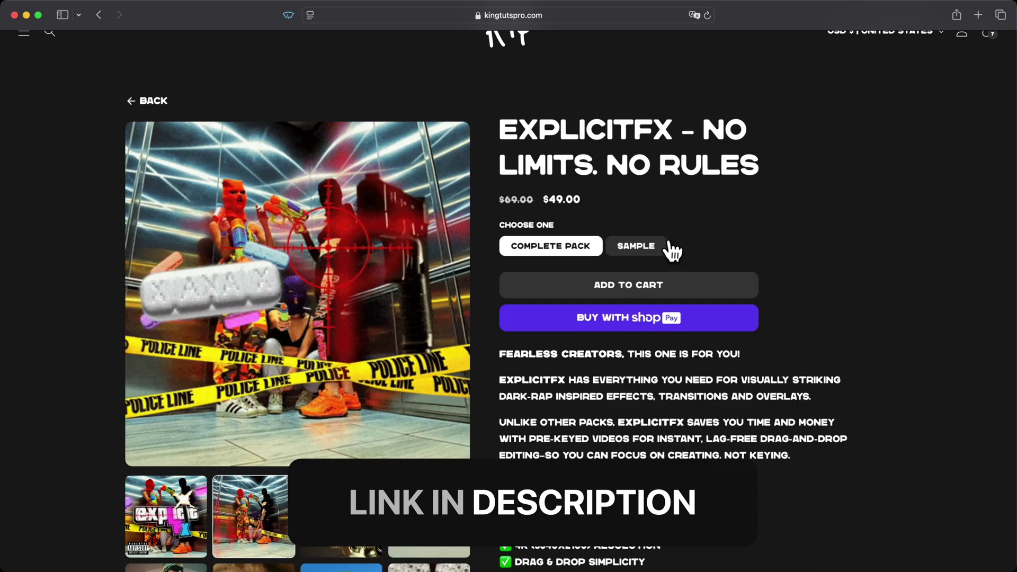
pyautogui.scroll(2, 789, 200)
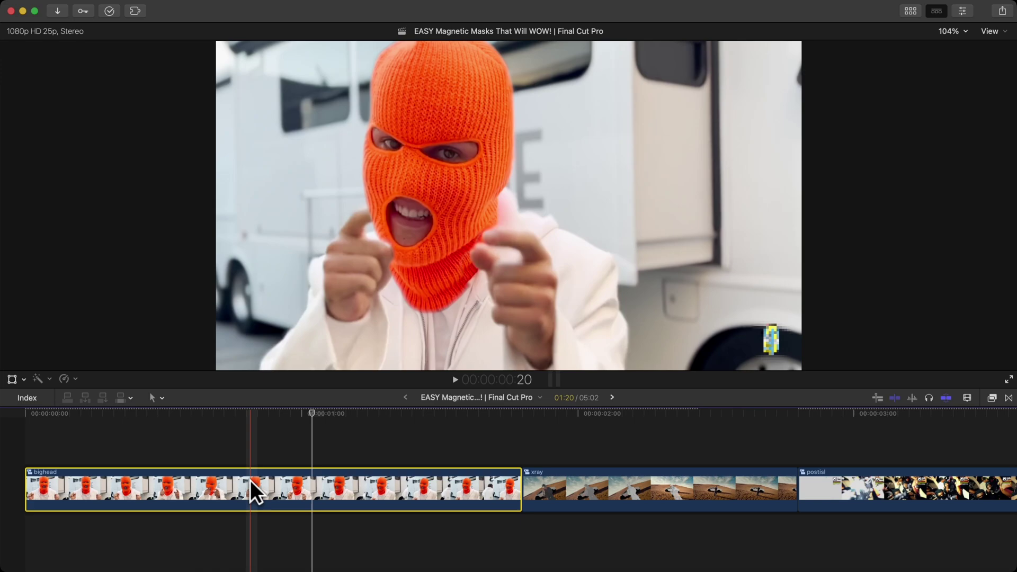
# In Final Cut Pro, break apart the bighead compound clip and play back its contents
pyautogui.press('super+shift+g')
pyautogui.press('space')
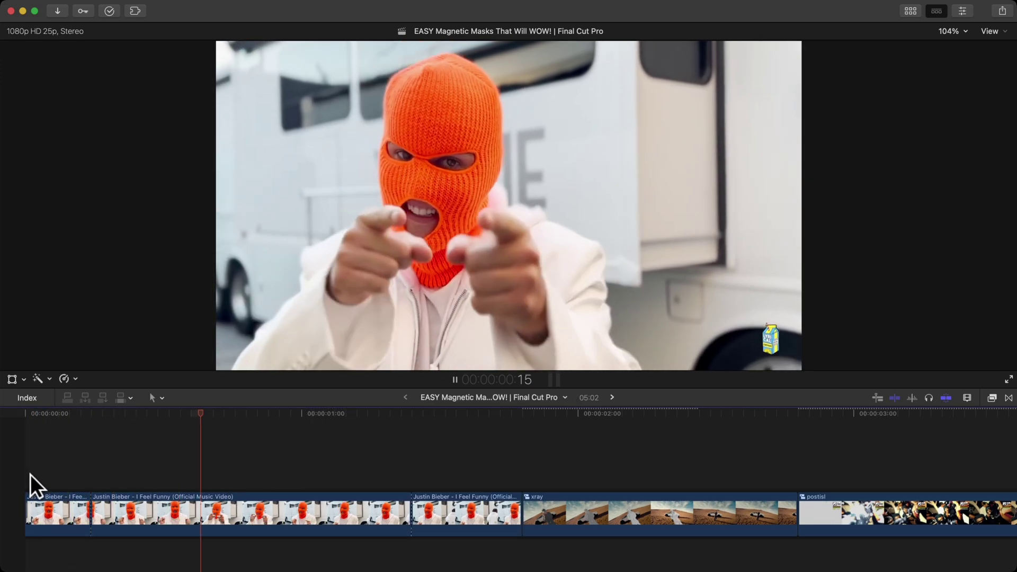
pyautogui.press('space')
# Duplicate the middle section of the orange balaclava footage directly above itself, keeping its start at 00:00:00:06
pyautogui.click(148, 495)
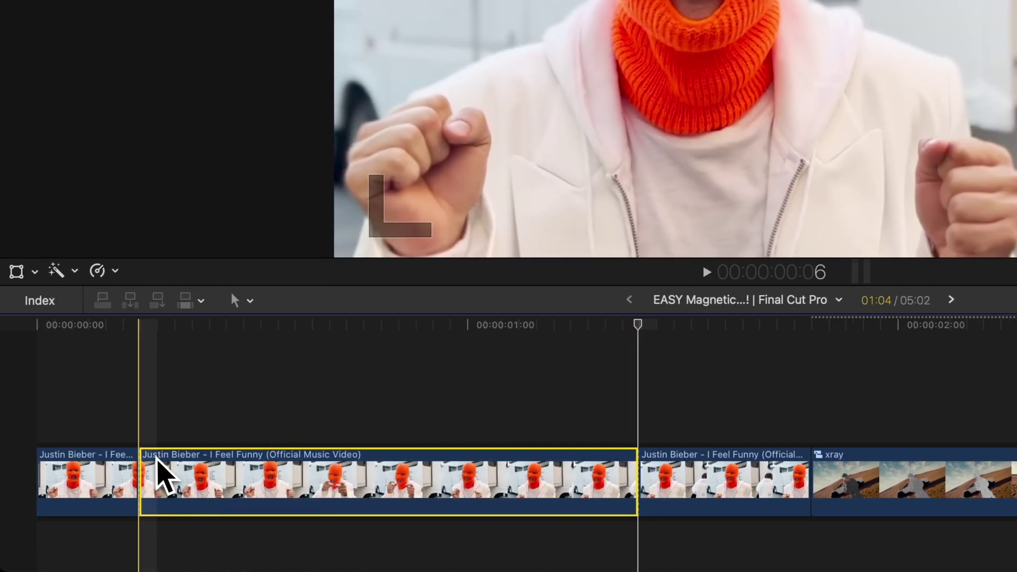
pyautogui.click(69, 502)
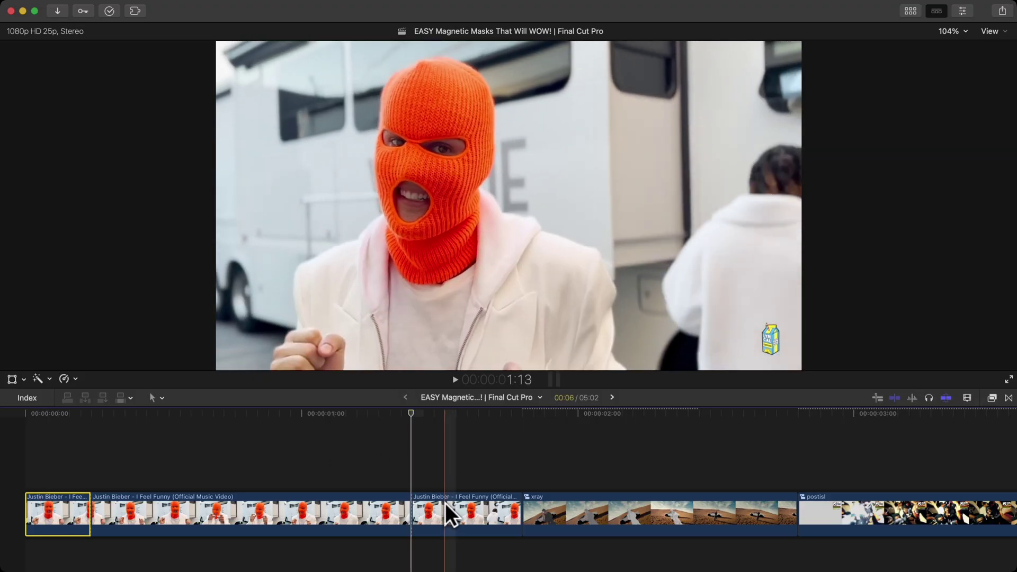
pyautogui.click(445, 509)
pyautogui.click(119, 498)
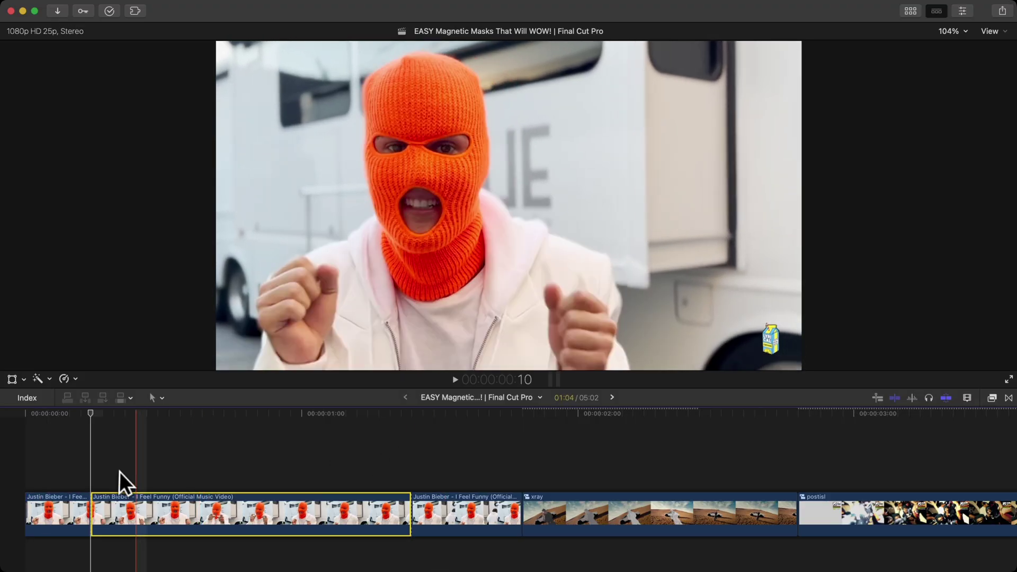
pyautogui.moveTo(127, 505); pyautogui.dragTo(137, 467)
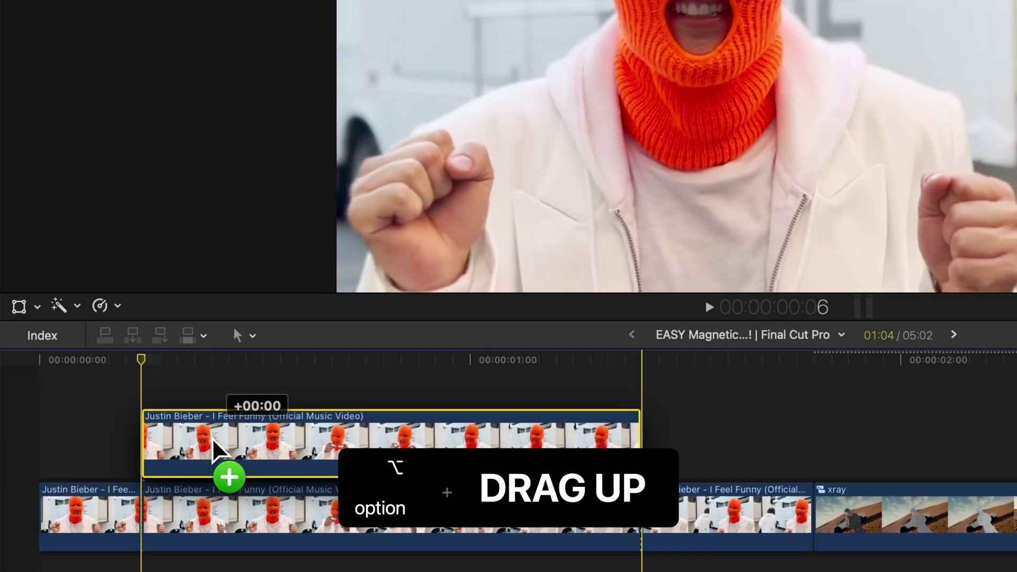
pyautogui.moveTo(213, 440); pyautogui.dragTo(213, 440)
# Add a magnetic mask to the upper balaclava clip, covering only the orange balaclava and excluding the hoodie, and analyze it
pyautogui.click(60, 307)
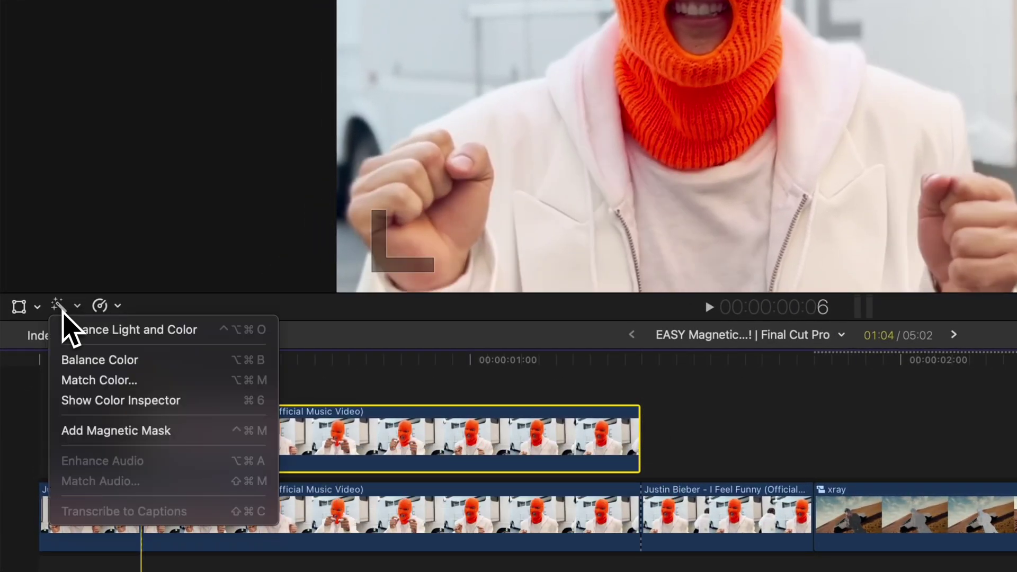
pyautogui.press('Down')
pyautogui.press('Down')
pyautogui.press('Down')
pyautogui.press('Down')
pyautogui.click(113, 430)
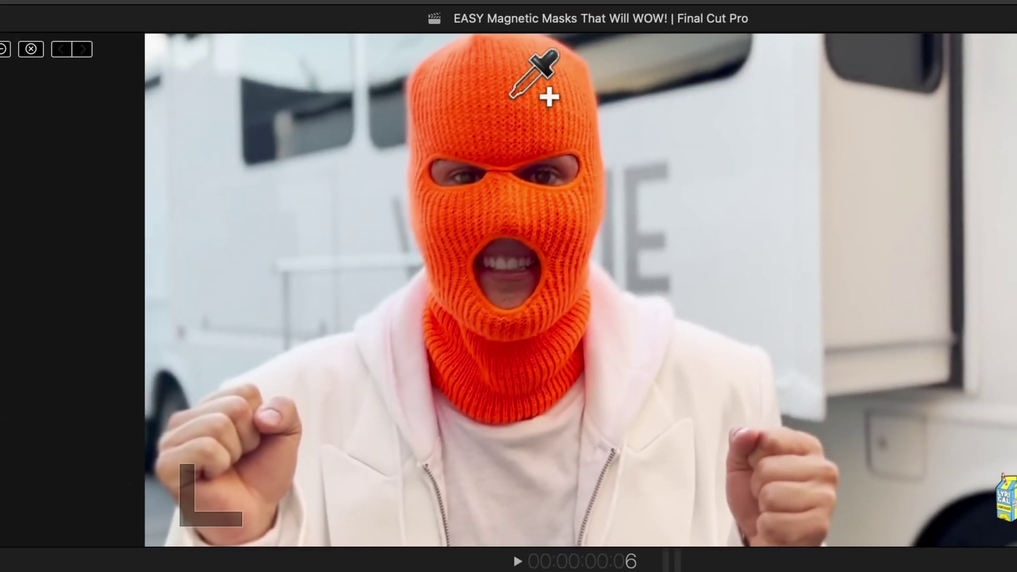
pyautogui.click(510, 96)
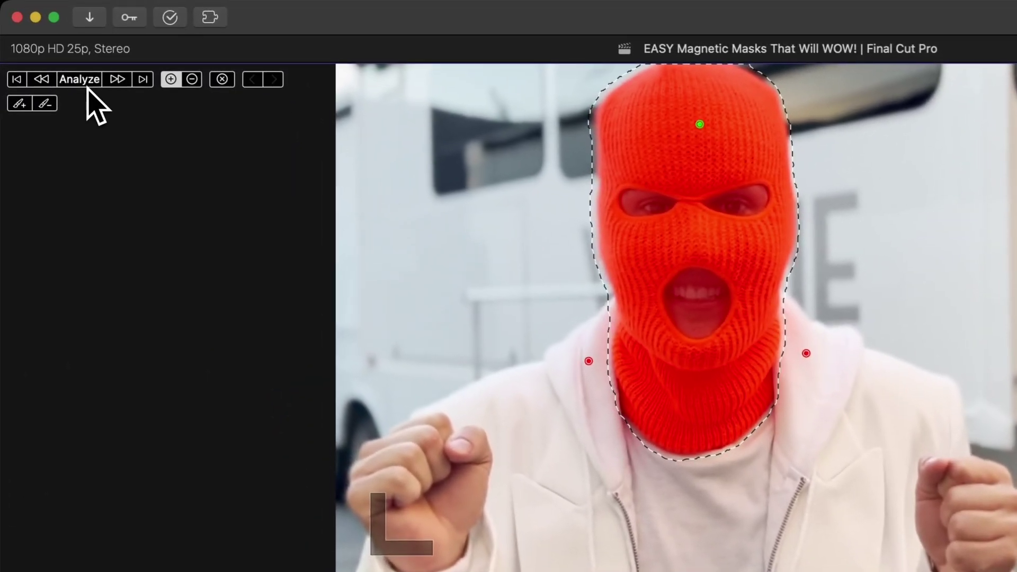
pyautogui.click(52, 51)
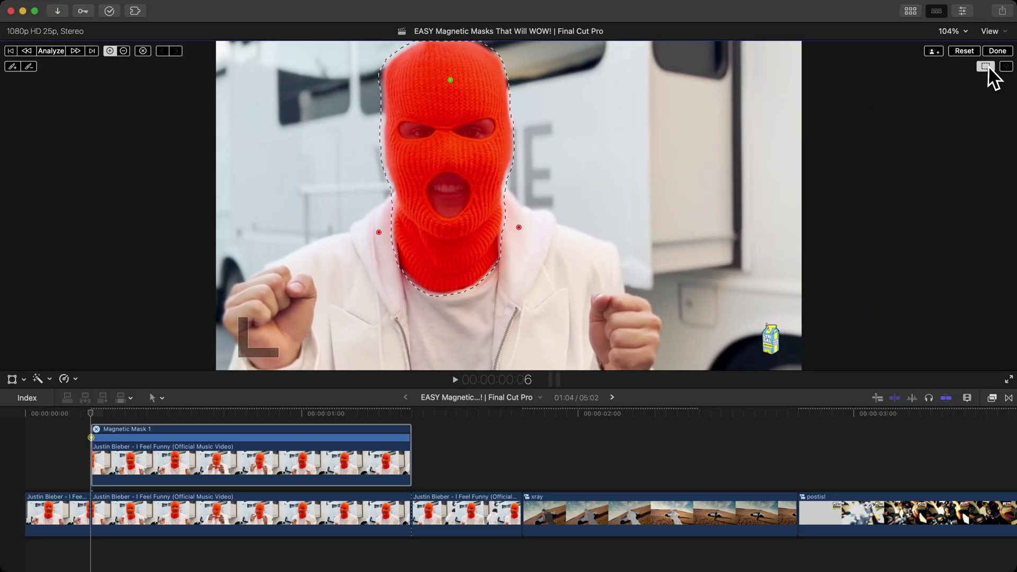
pyautogui.click(1000, 52)
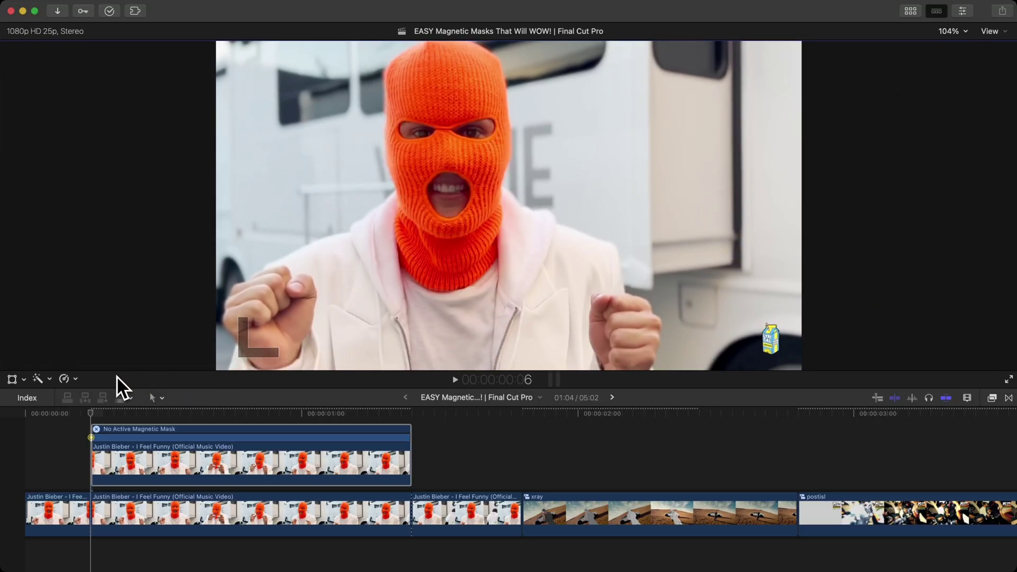
# Check the balaclava cut-out by temporarily disabling the footage beneath it and playing it back
pyautogui.moveTo(95, 416); pyautogui.dragTo(150, 459)
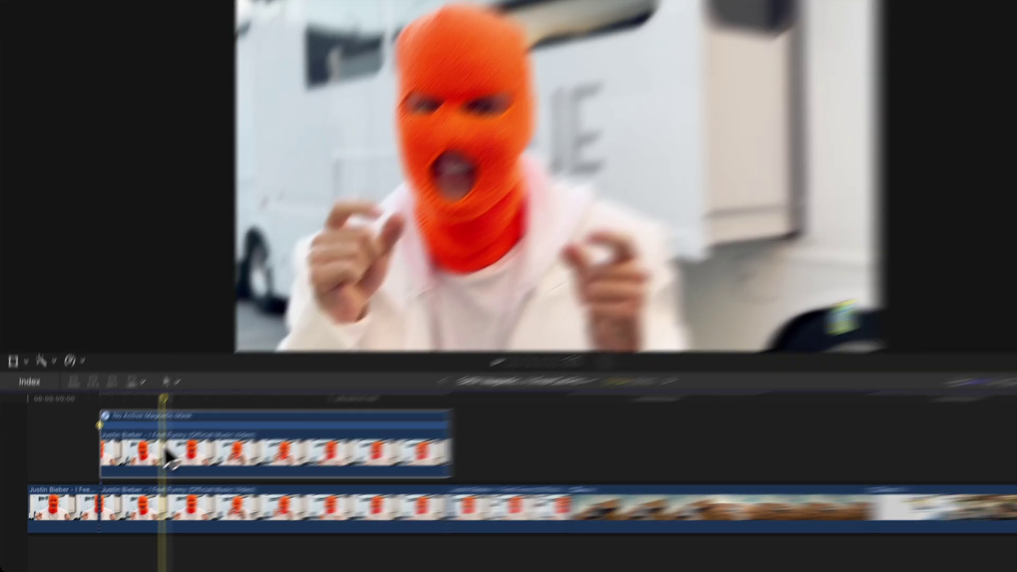
pyautogui.click(167, 503)
pyautogui.press('v')
pyautogui.press('space')
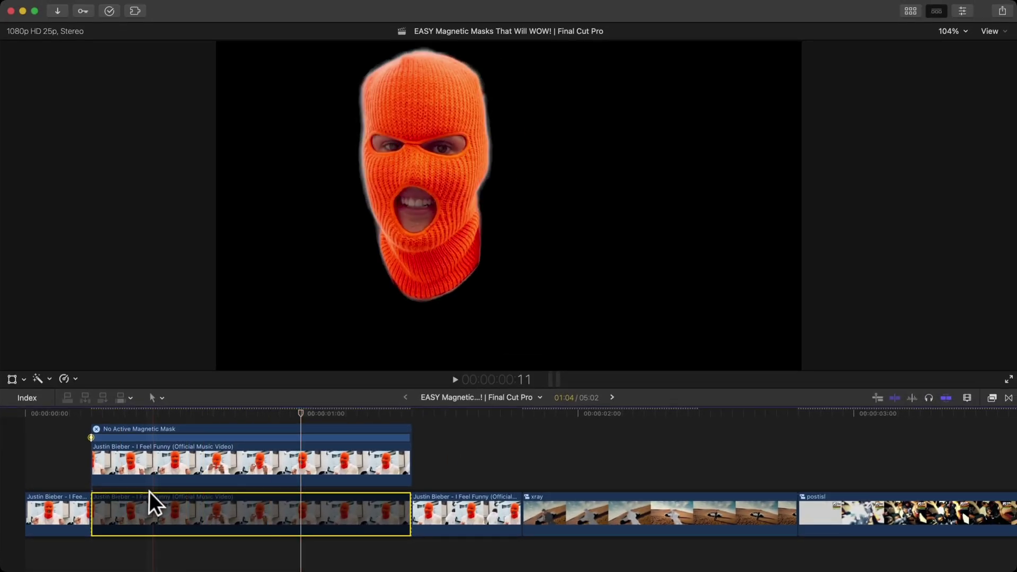
pyautogui.press('v')
# Close the mask track and enlarge the masked head to 140.88 % at 00:00:00:11 with keyframed transform
pyautogui.click(96, 429)
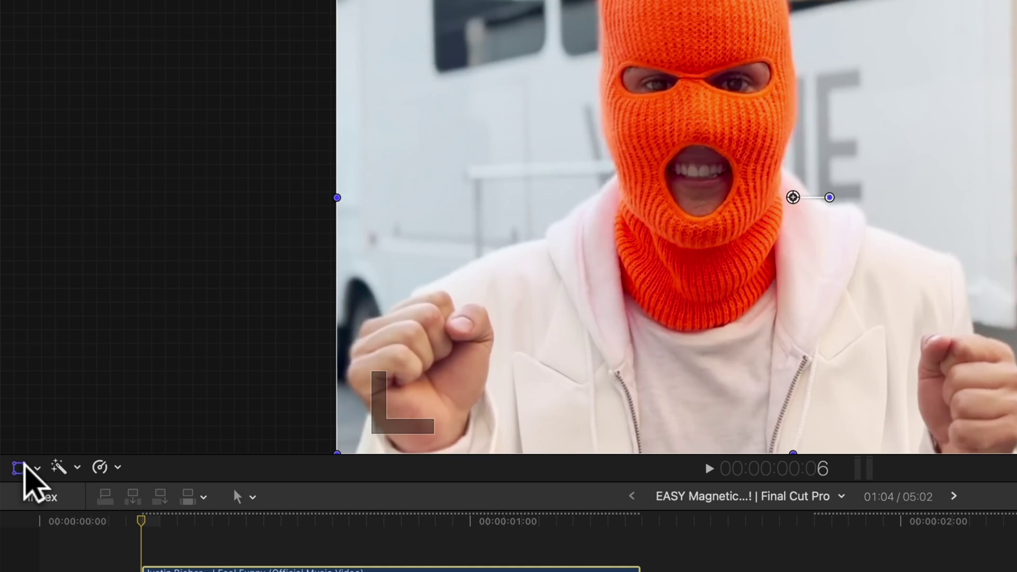
pyautogui.click(12, 379)
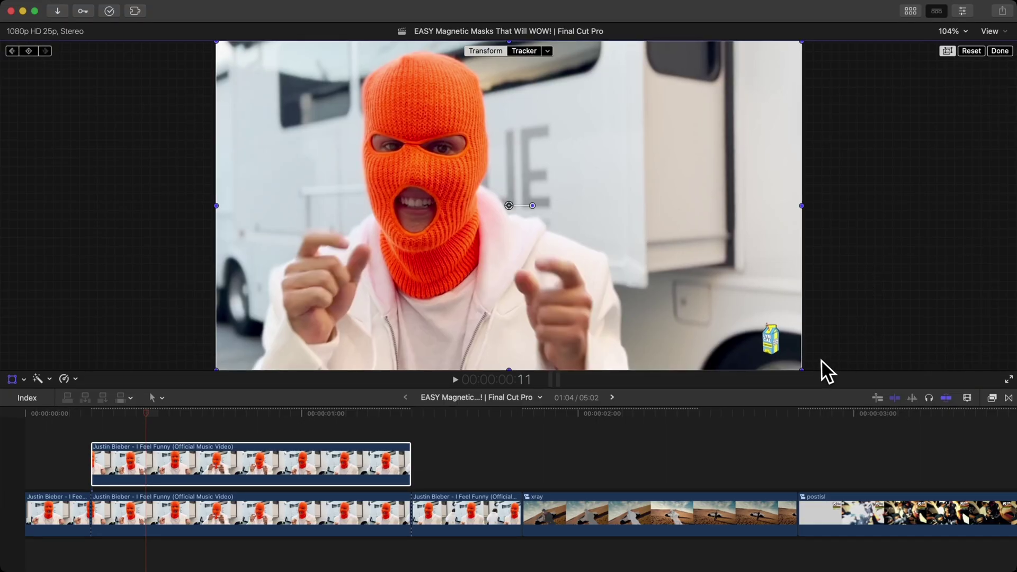
pyautogui.moveTo(801, 369); pyautogui.dragTo(850, 394)
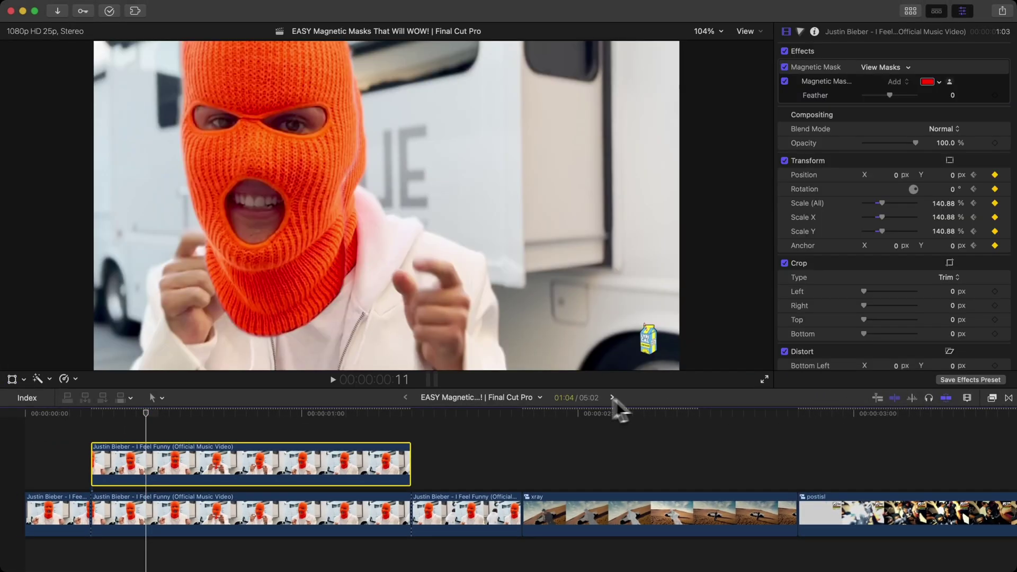
# Add a transform keyframe near the clip's end, and at 00:00:01:09 set the head's position to 0 and Scale (All) to 100 %
pyautogui.click(13, 379)
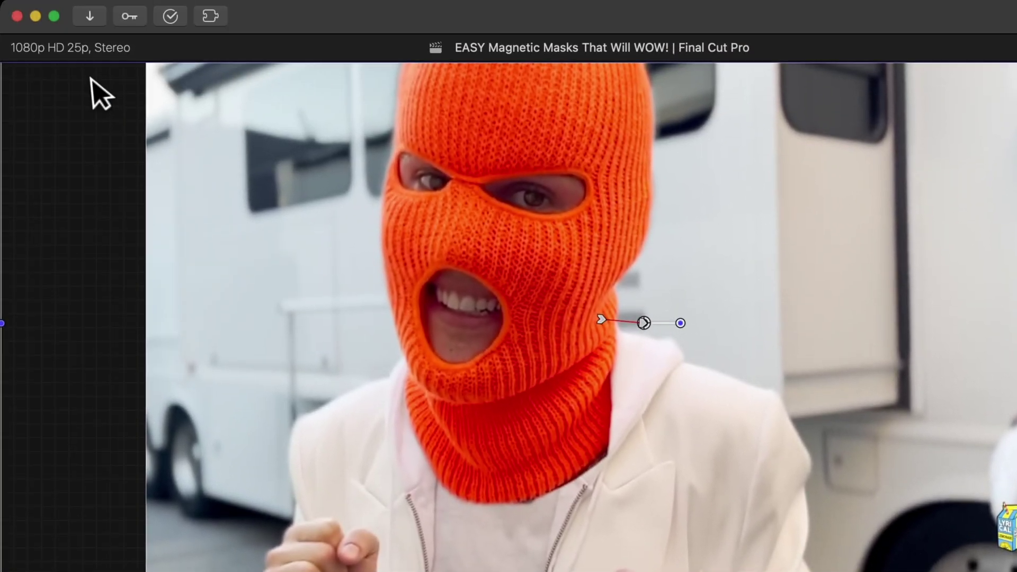
pyautogui.click(45, 80)
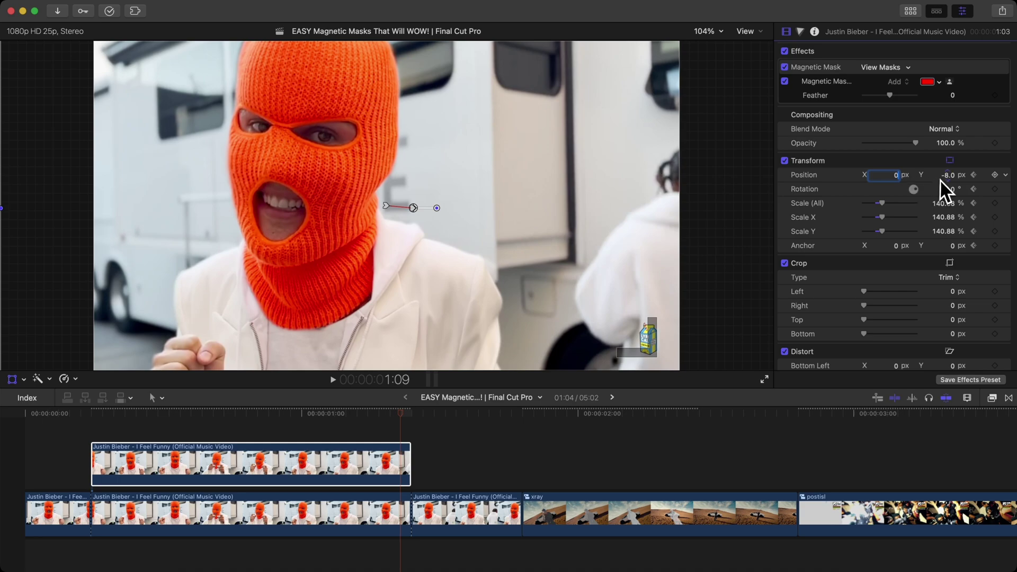
pyautogui.click(948, 176)
pyautogui.write('0')
pyautogui.click(942, 203)
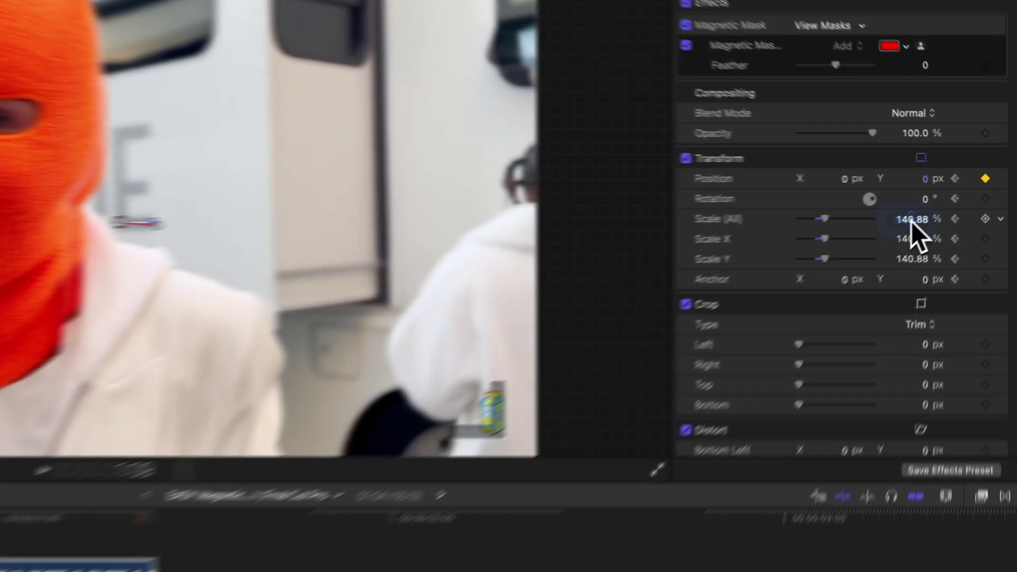
pyautogui.write('100')
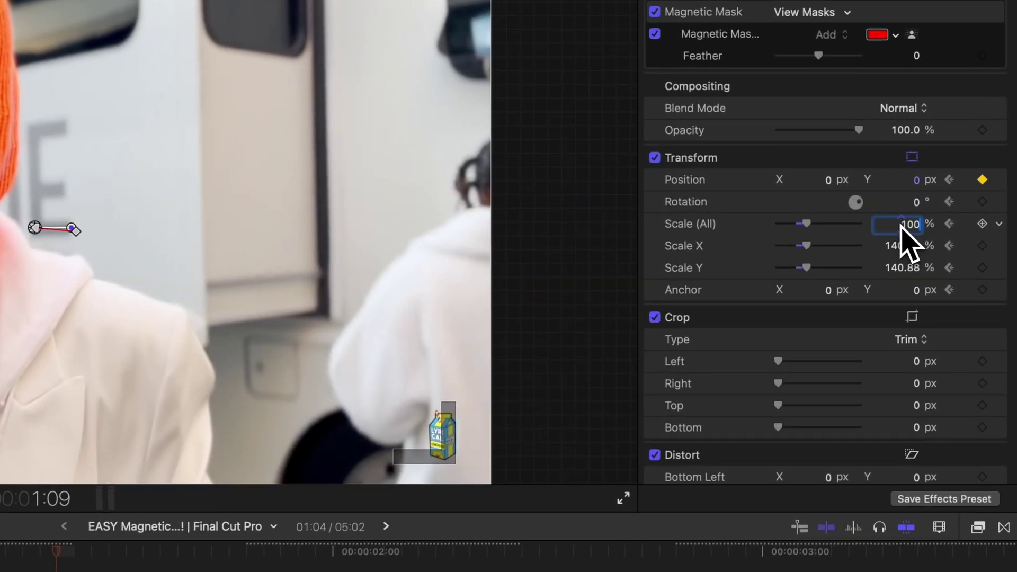
pyautogui.press('Return')
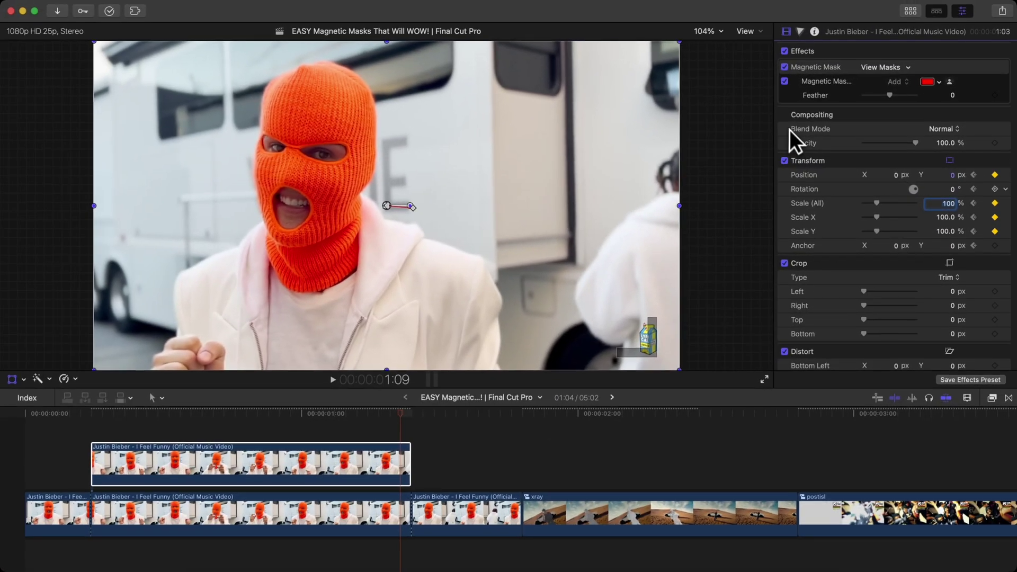
pyautogui.press('space')
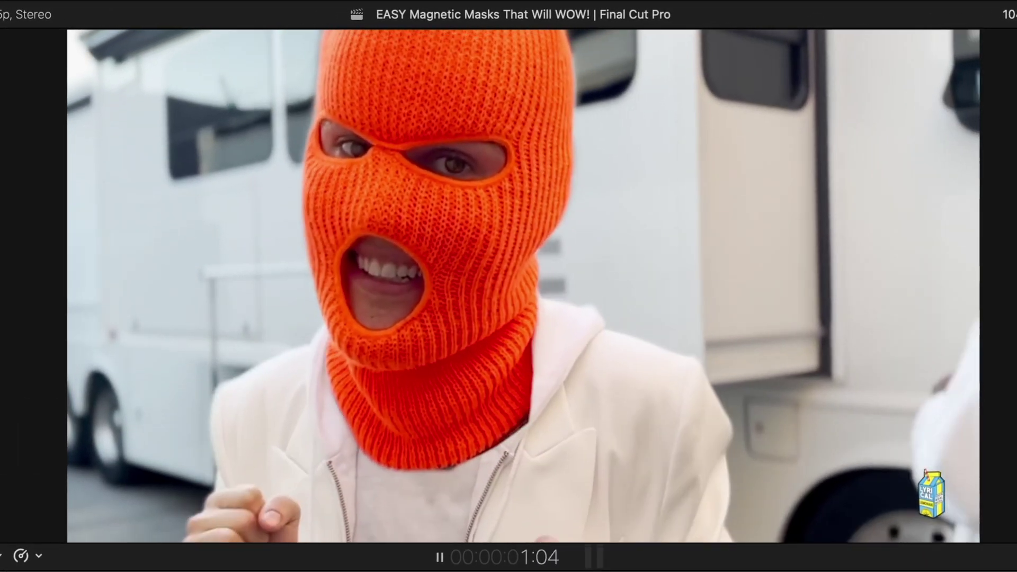
# Play back the two desert clips and examine the cut between the close-up and the wide shot
pyautogui.press('space')
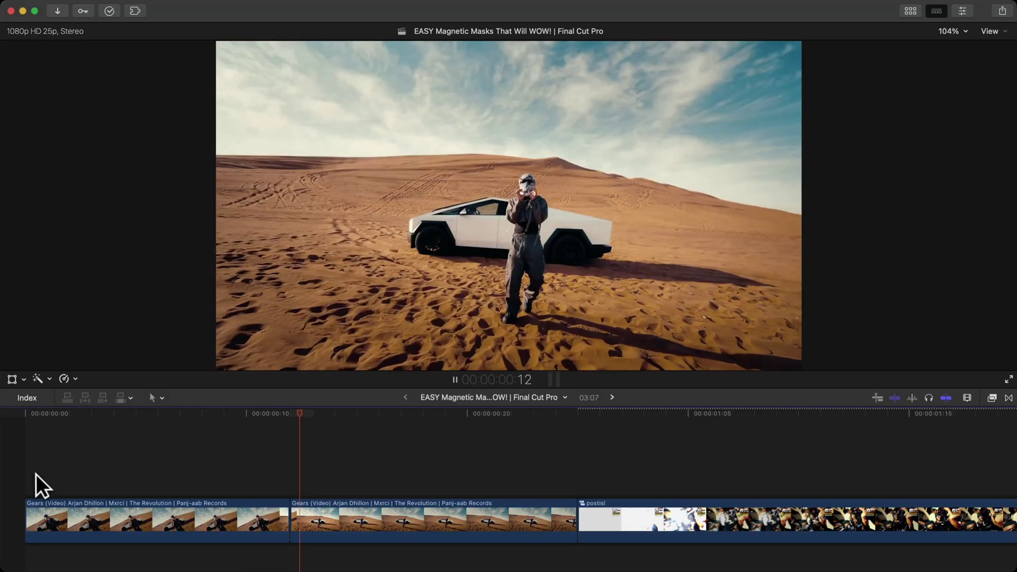
pyautogui.press('space')
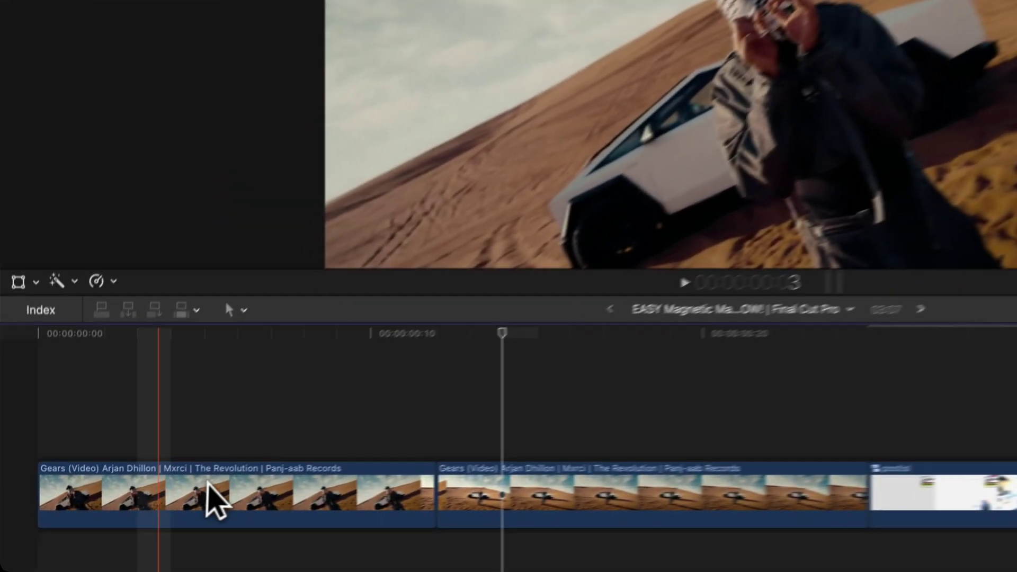
pyautogui.click(124, 508)
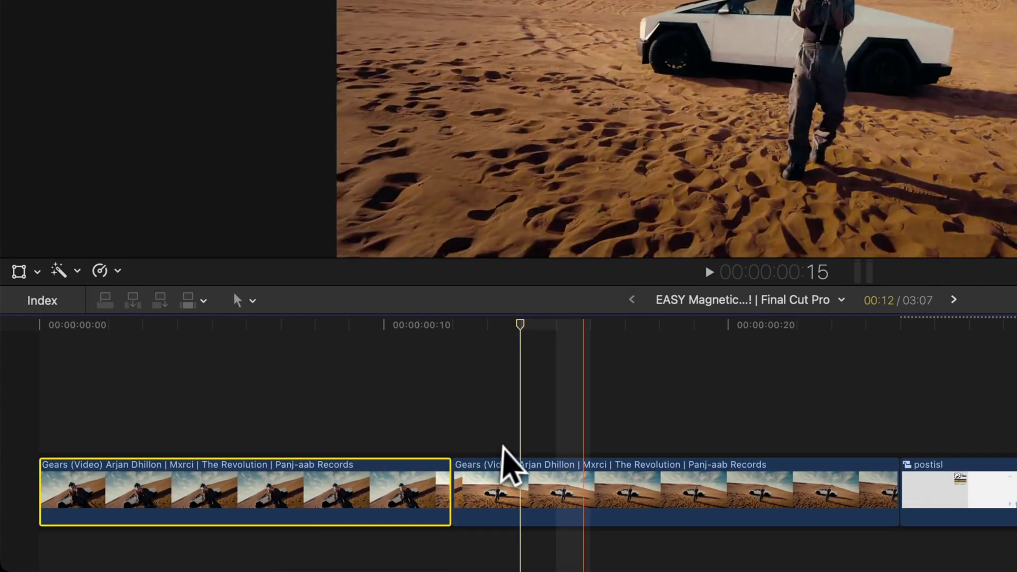
pyautogui.click(514, 455)
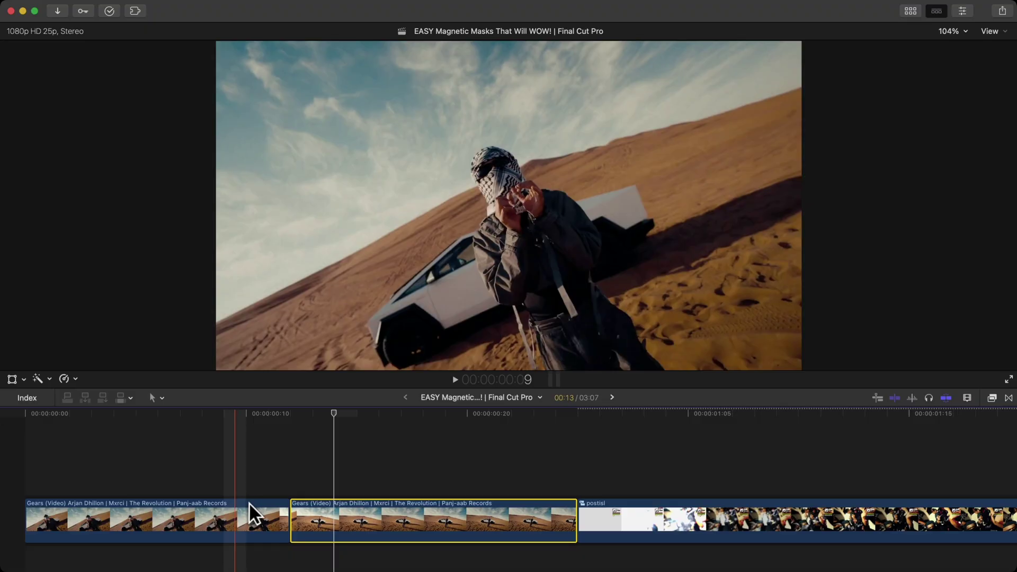
pyautogui.click(388, 468)
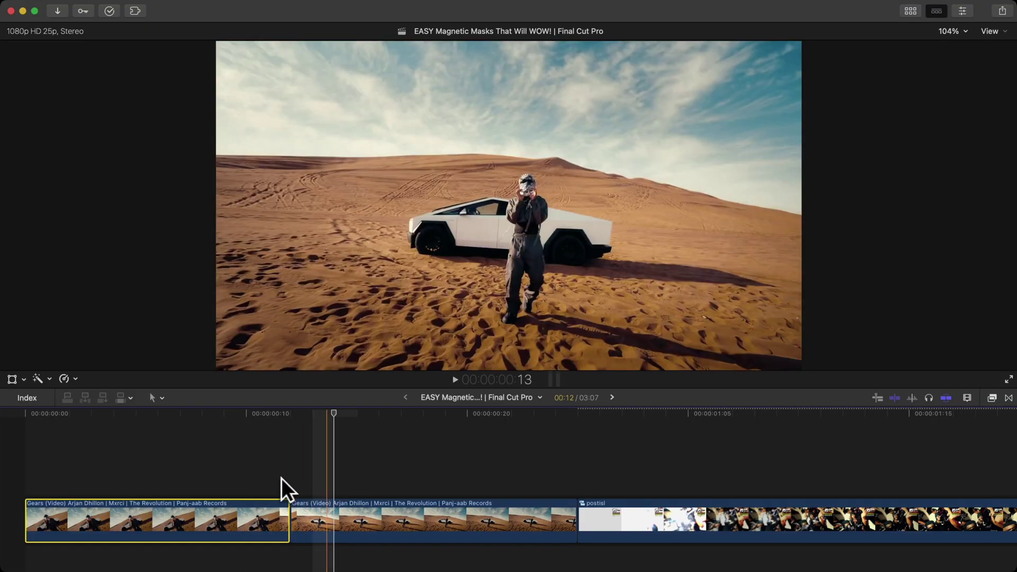
pyautogui.press('space')
pyautogui.press('space')
pyautogui.press('space')
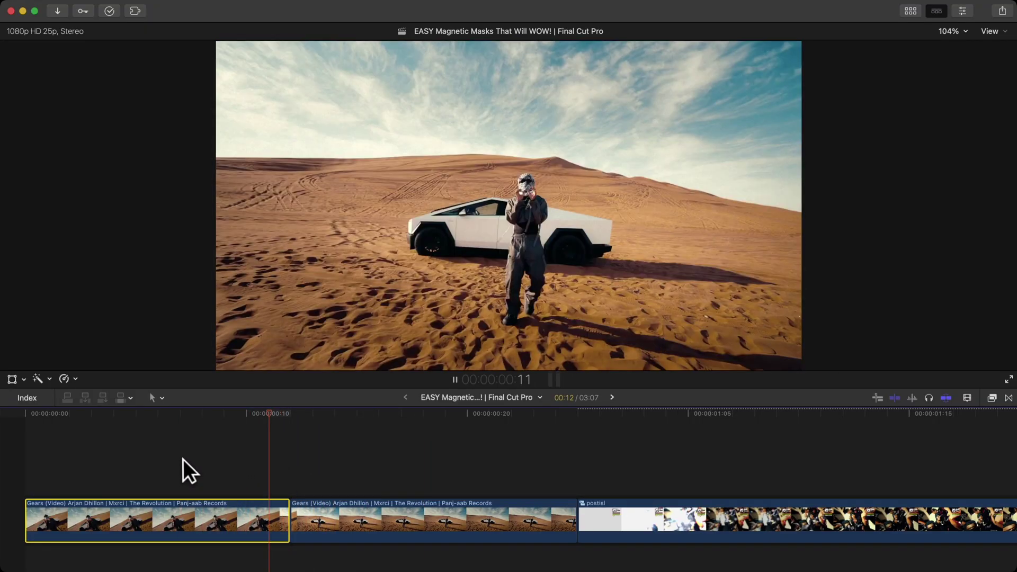
pyautogui.press('space')
pyautogui.press('space')
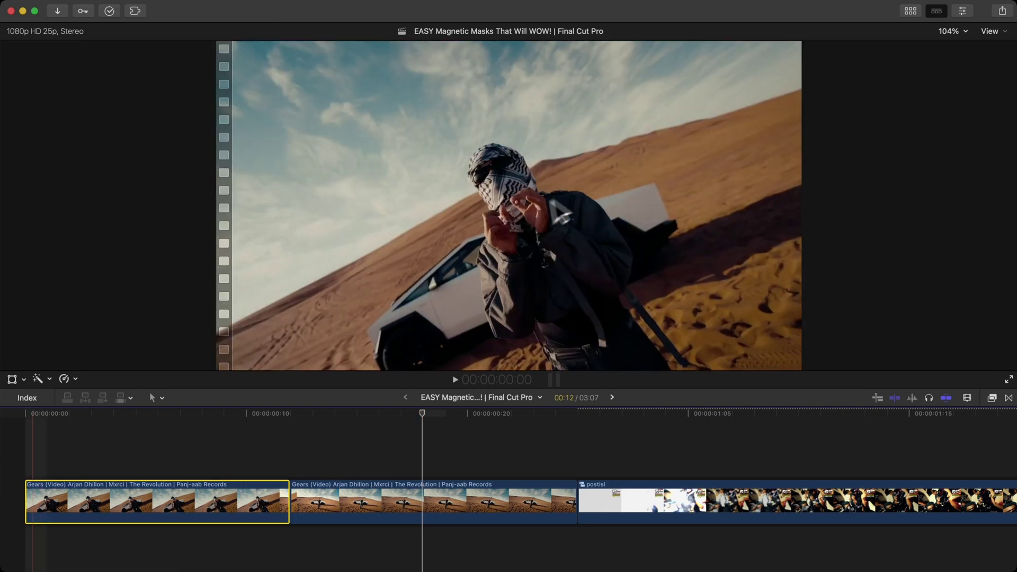
pyautogui.press('space')
pyautogui.press('space')
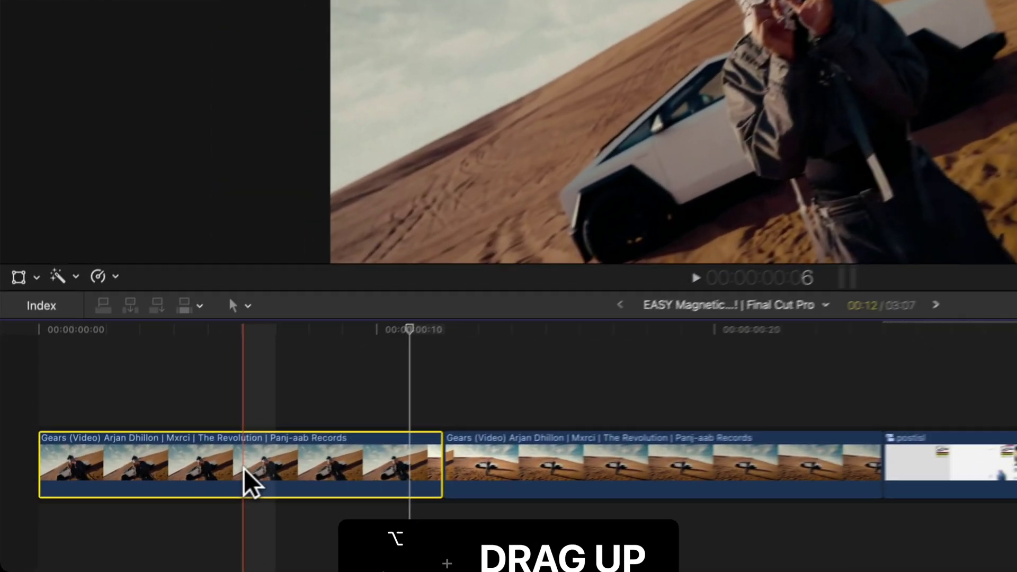
# Duplicate the first desert clip directly above itself and add an analyzed magnetic mask around the man, excluding the car and sand
pyautogui.moveTo(160, 501); pyautogui.dragTo(157, 451)
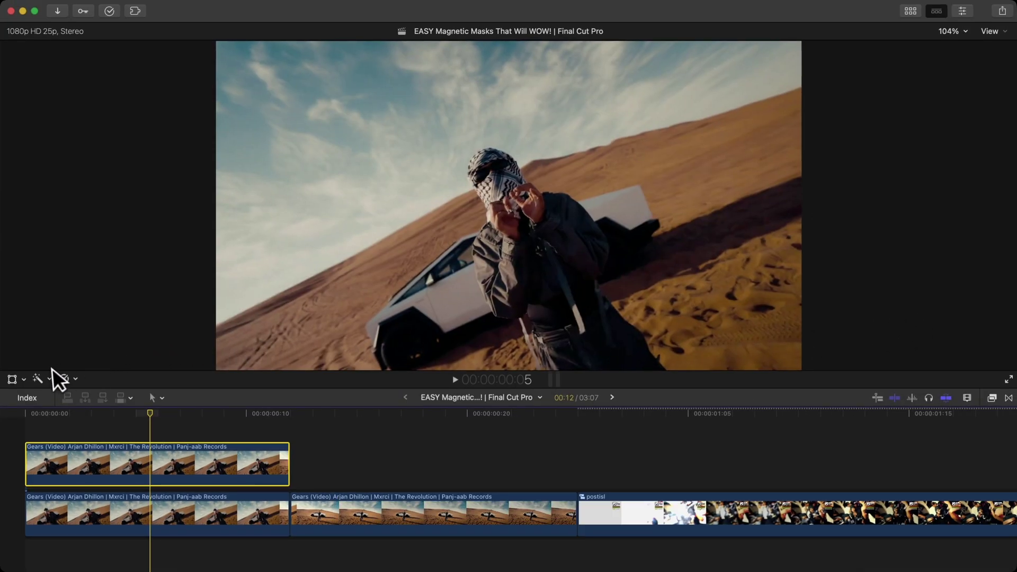
pyautogui.click(50, 378)
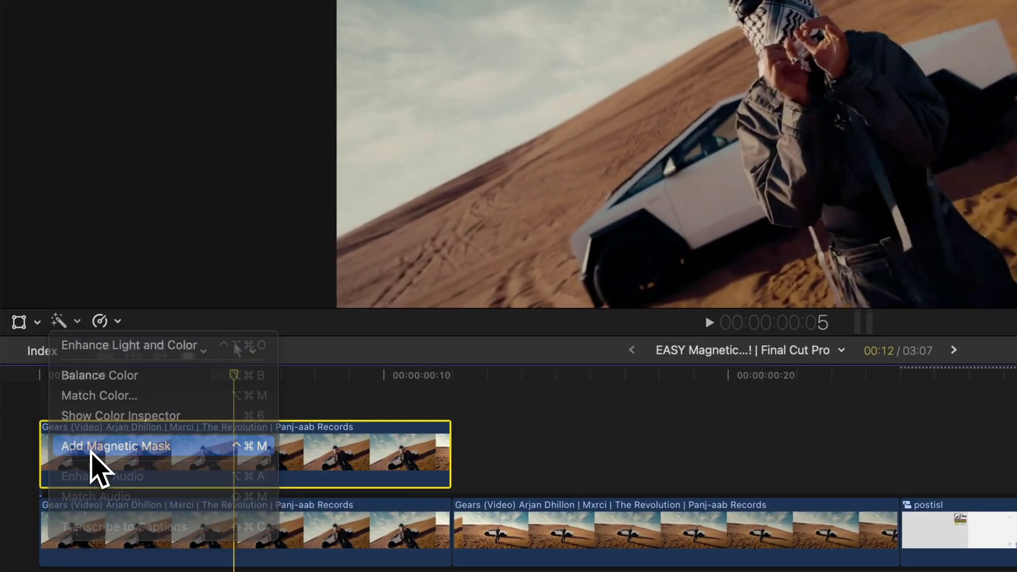
pyautogui.click(93, 447)
pyautogui.click(847, 130)
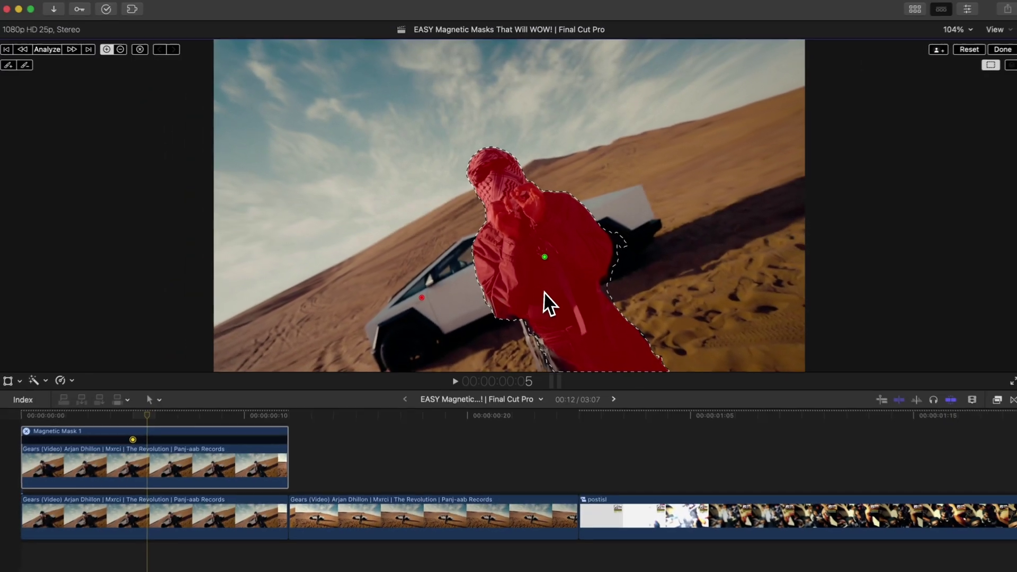
pyautogui.click(596, 428)
pyautogui.keyDown('alt'); pyautogui.click(552, 430); pyautogui.keyUp('alt')
pyautogui.click(50, 50)
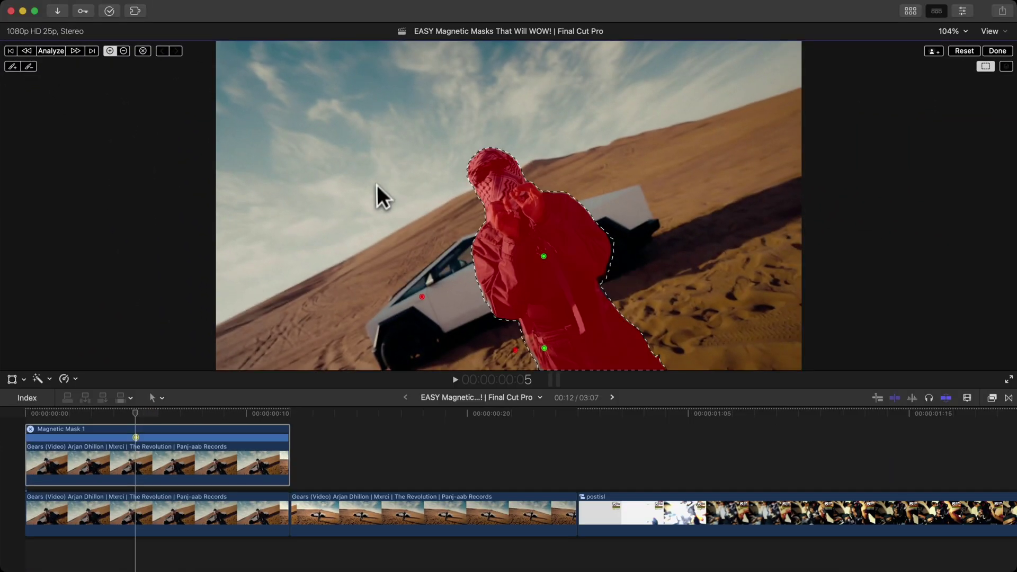
# Check the man's mask across the clip, and trim the lower first clip's end so the wide shot starts beneath the masked man
pyautogui.moveTo(159, 415); pyautogui.dragTo(47, 413)
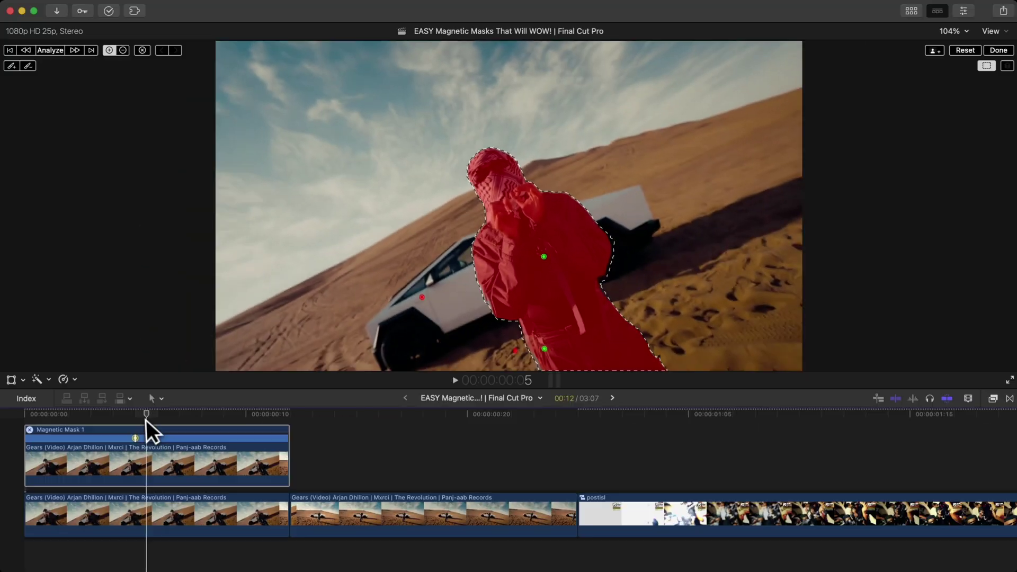
pyautogui.click(47, 493)
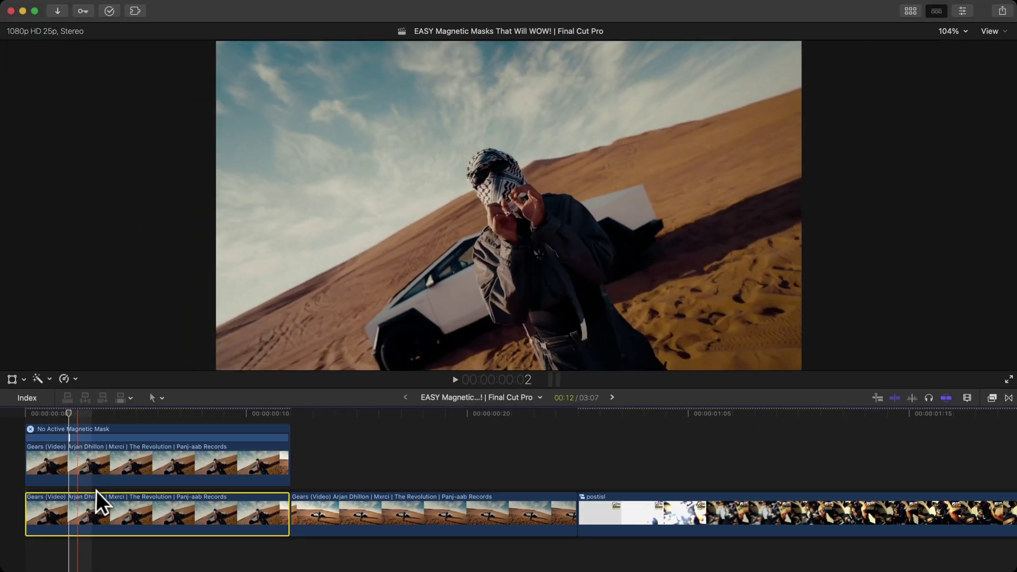
pyautogui.press('space')
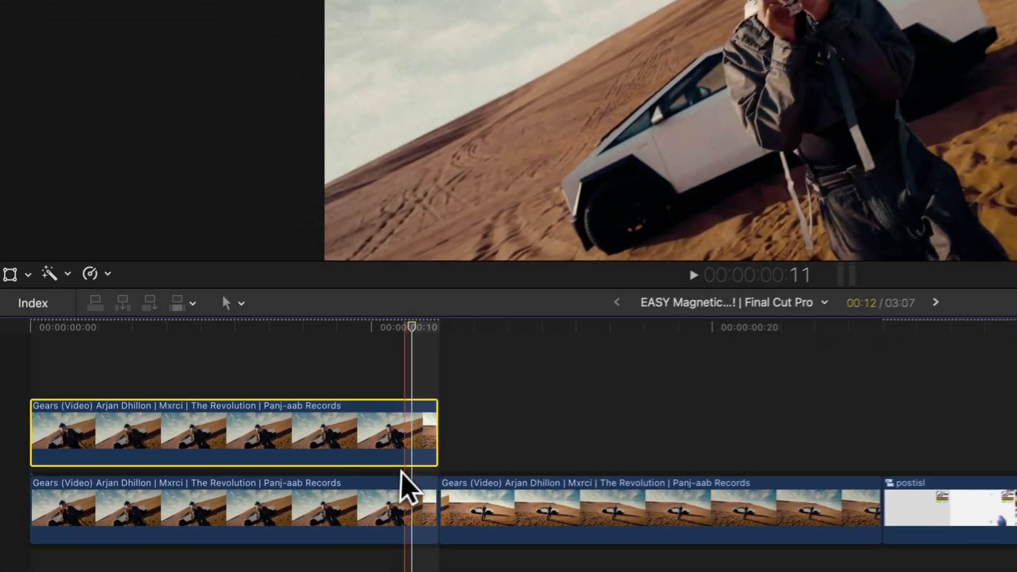
pyautogui.click(273, 519)
pyautogui.moveTo(442, 508); pyautogui.dragTo(334, 509)
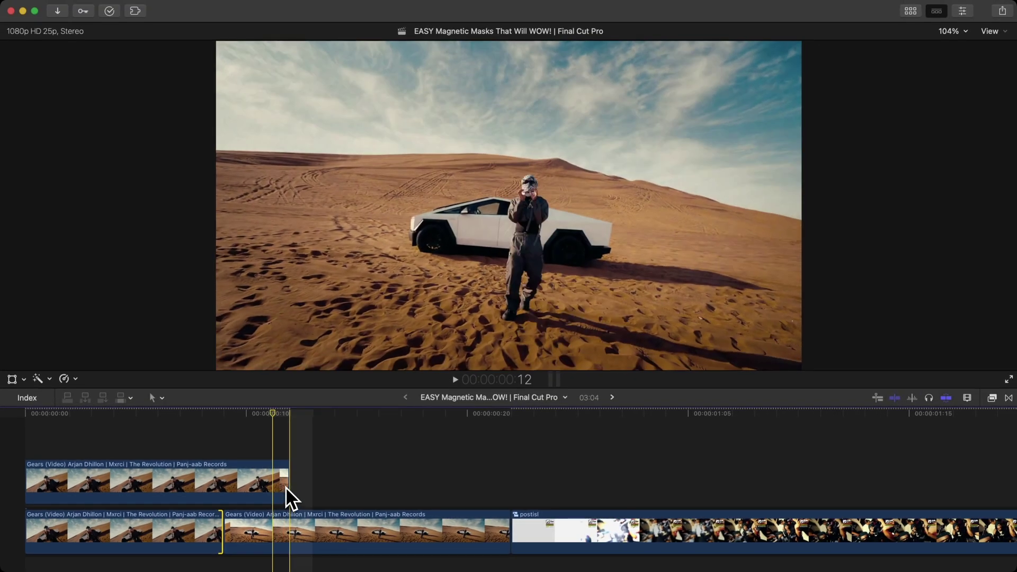
# Add a Color Board correction to the upper masked clip and show its exposure controls
pyautogui.click(284, 487)
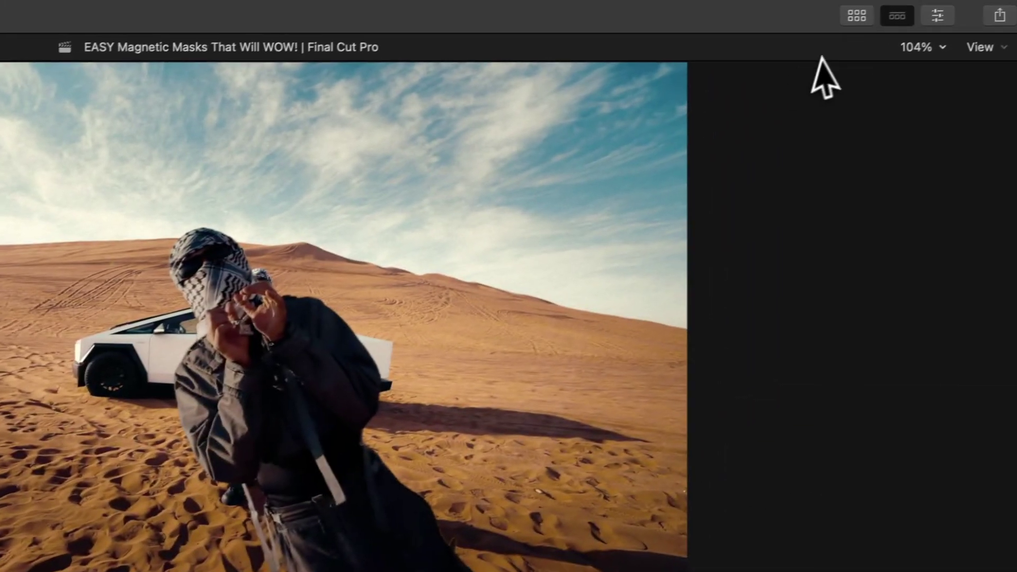
pyautogui.click(962, 10)
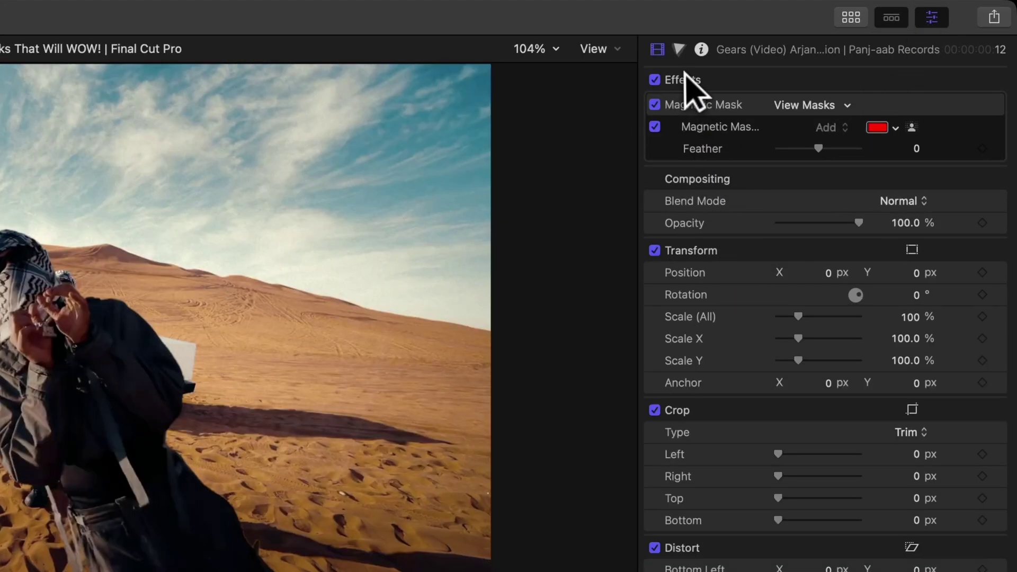
pyautogui.click(678, 50)
pyautogui.click(708, 79)
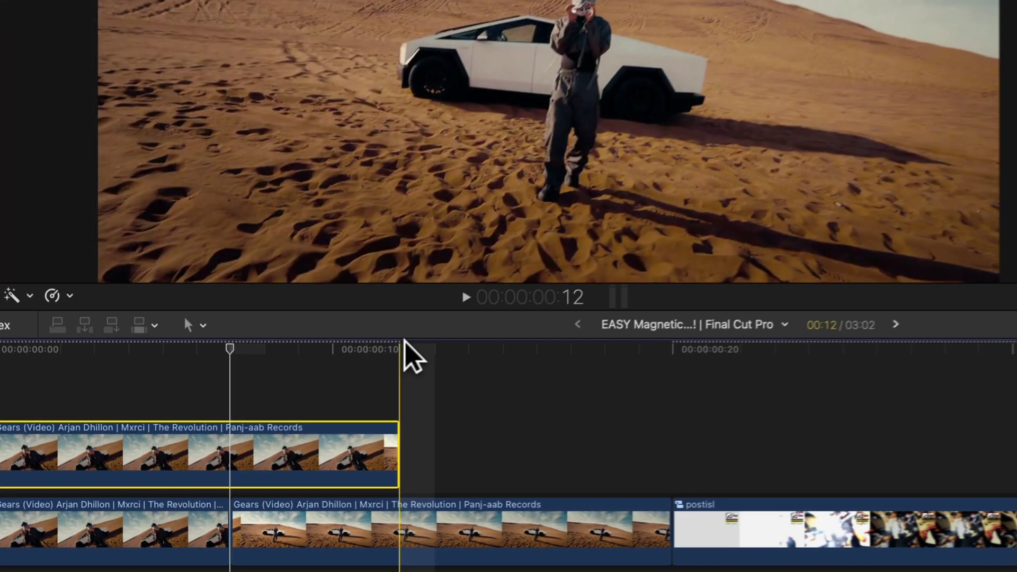
# At the masked clip's last frame, 00:00:00:11, set Color Board exposure to Shadows 100 %, Highlights -100 % and Global -100 %
pyautogui.click(289, 411)
pyautogui.press('Left')
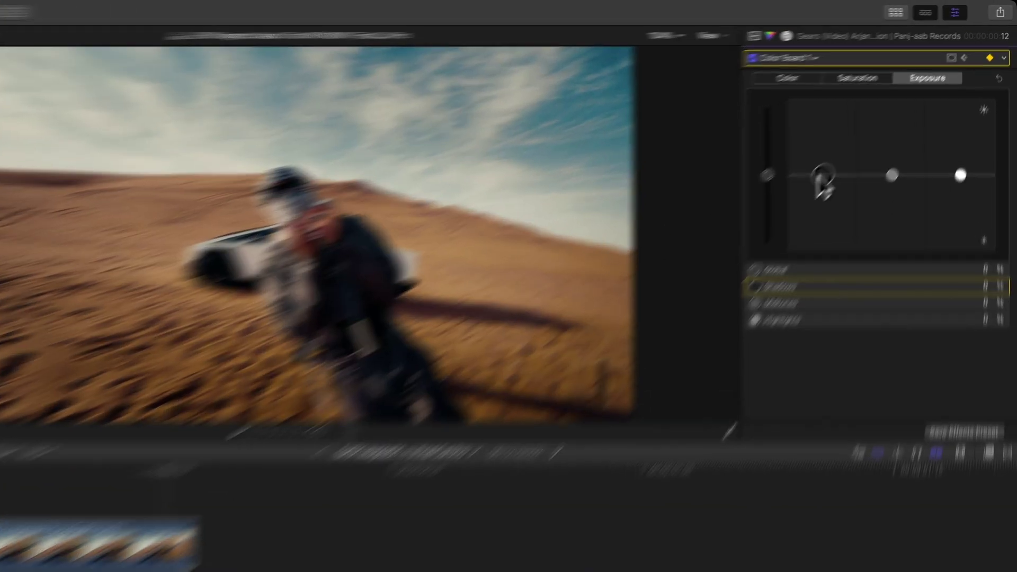
pyautogui.moveTo(853, 150); pyautogui.dragTo(857, 74)
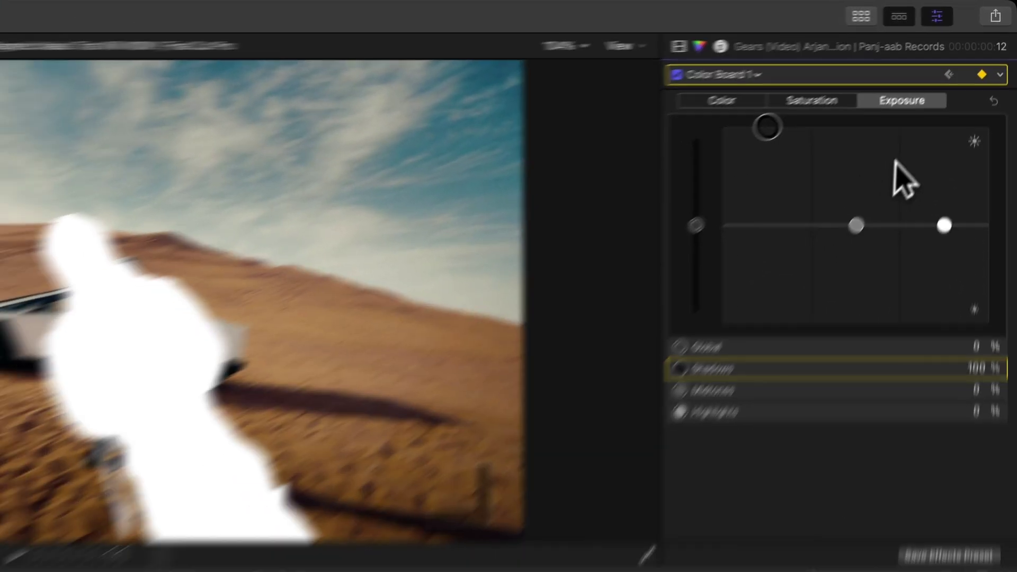
pyautogui.click(944, 226)
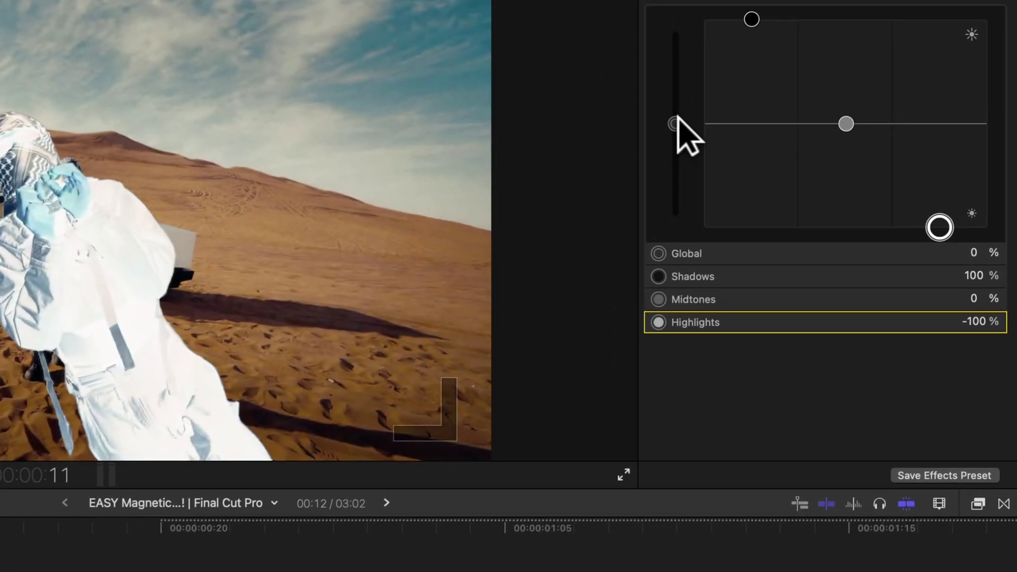
pyautogui.moveTo(798, 154); pyautogui.dragTo(798, 220)
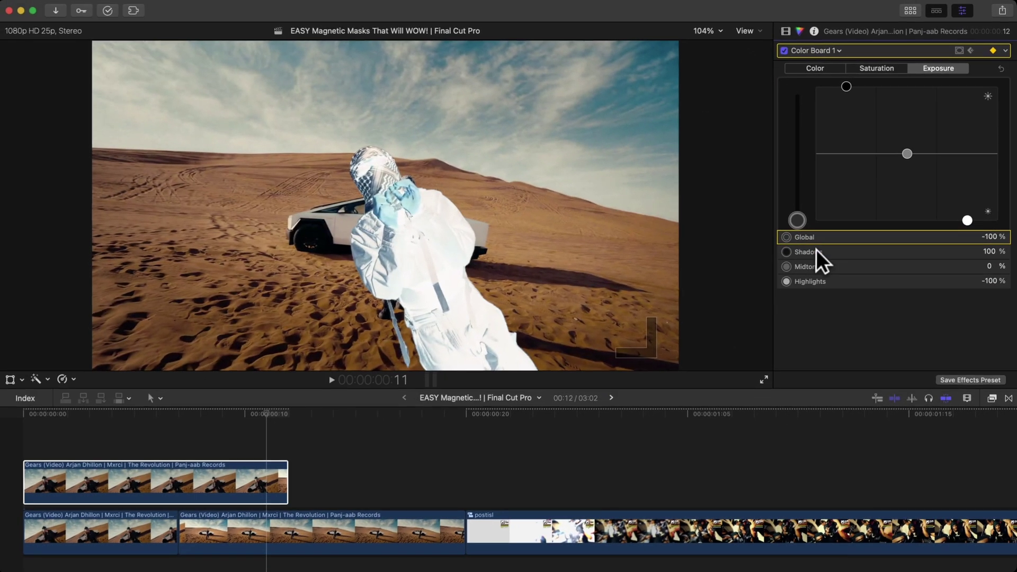